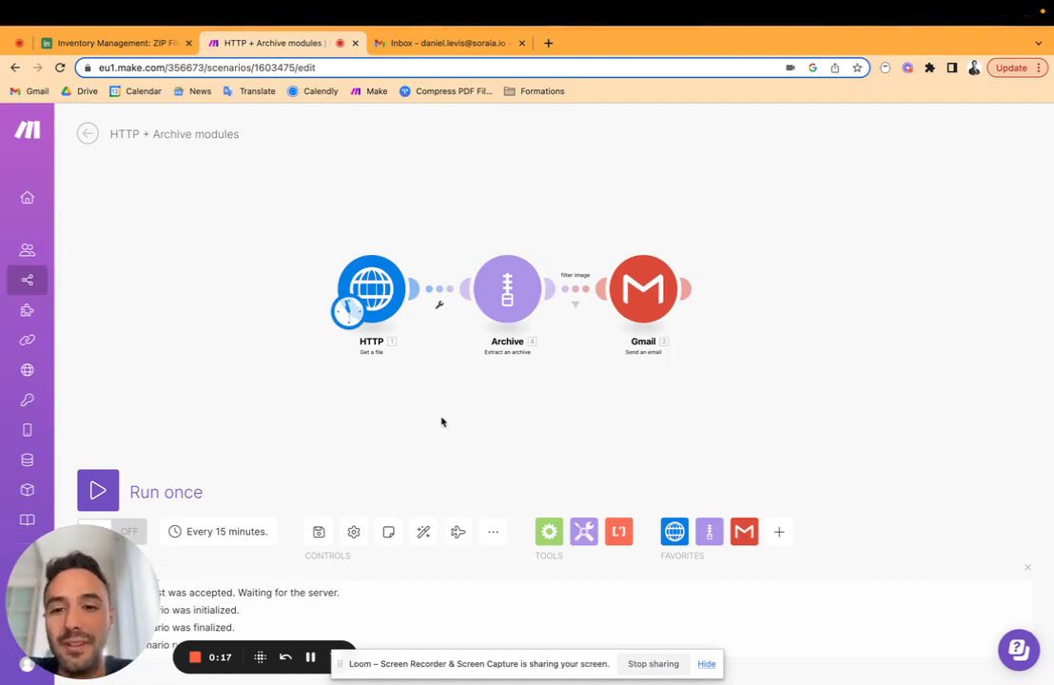
- Examine the file URL configured in the HTTP Get a file module, and close the module's settings
click(380, 297)
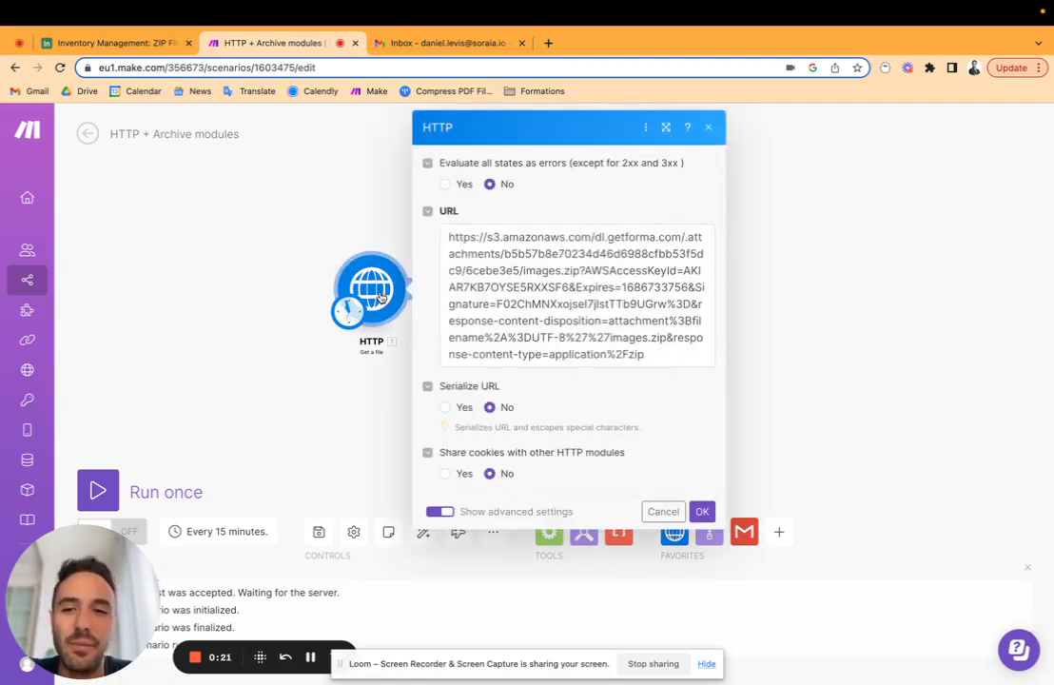
drag(447, 234, 584, 299)
click(584, 299)
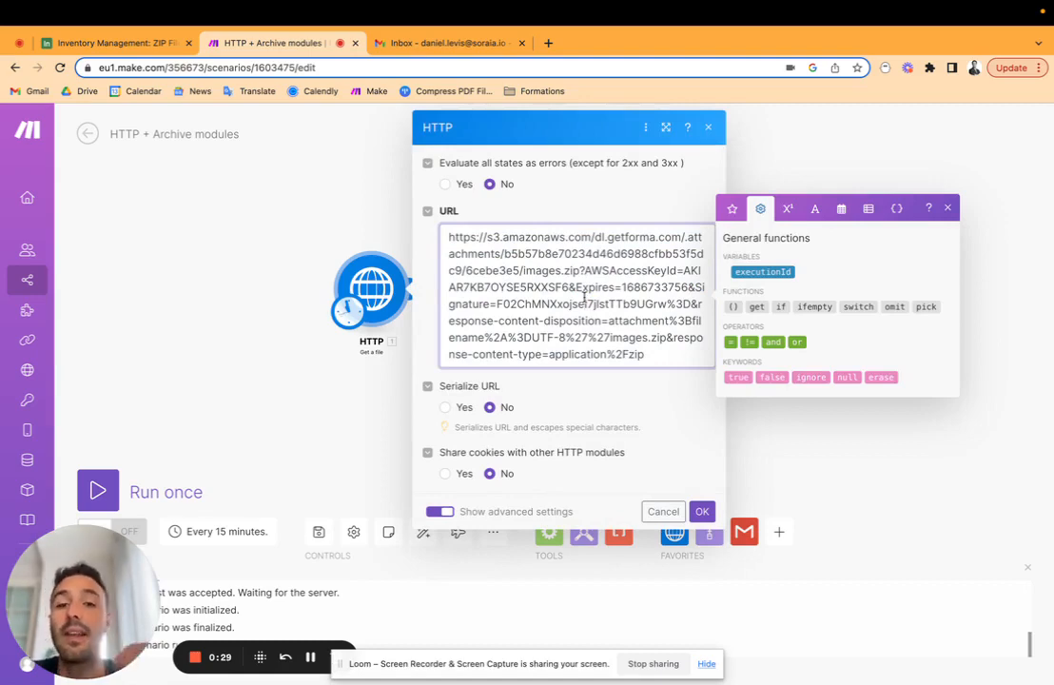
drag(644, 346, 366, 246)
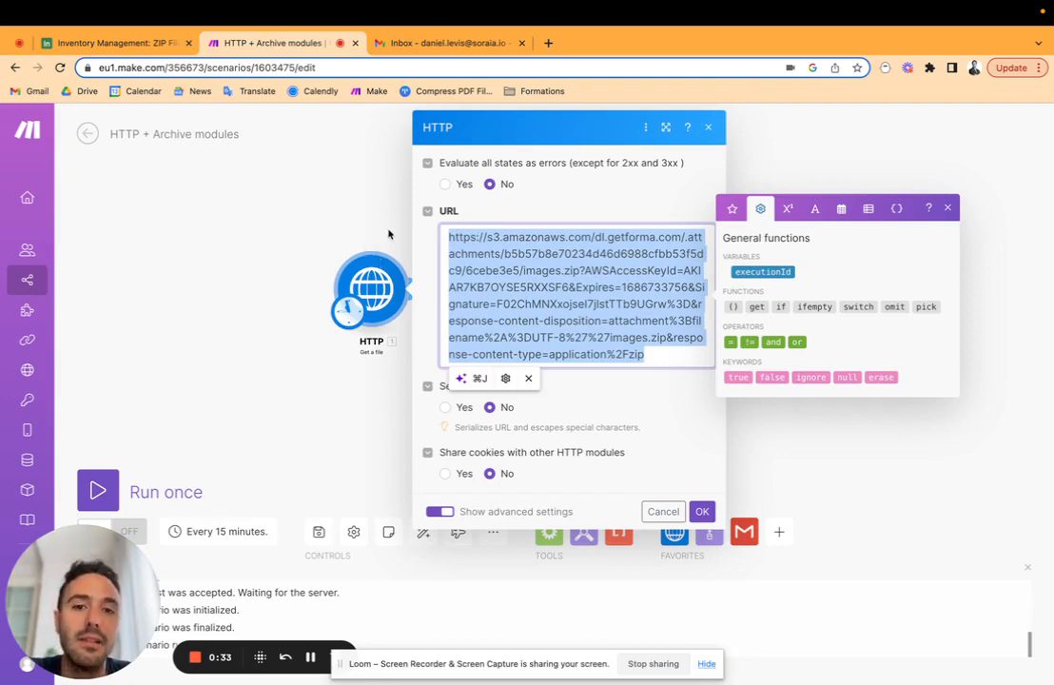
click(388, 234)
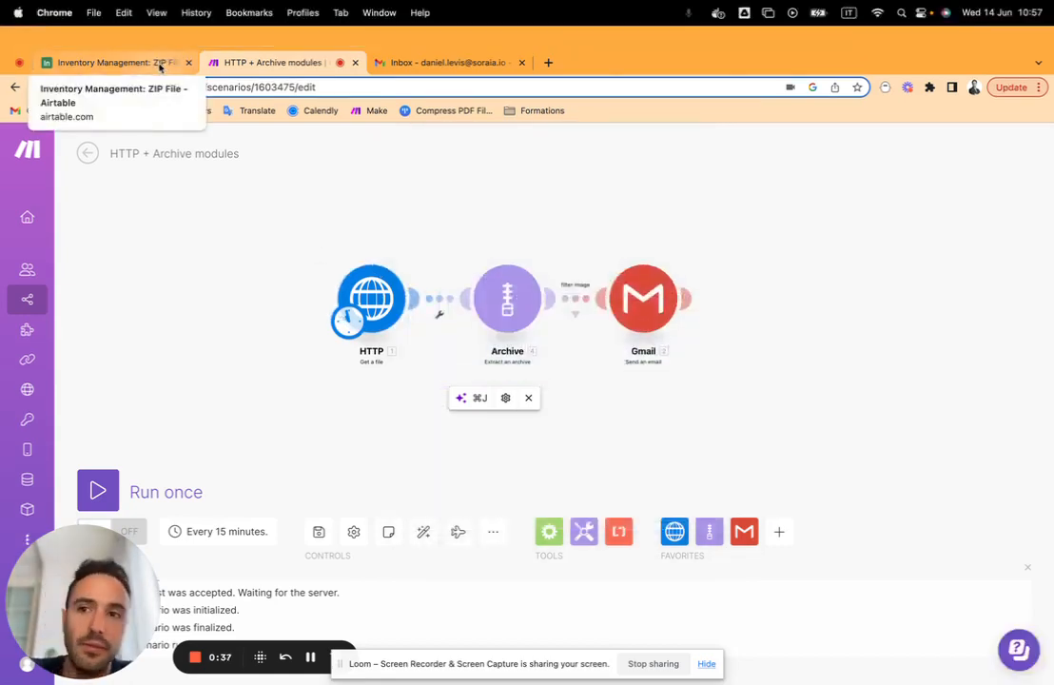
- Switch to the Airtable Inventory Management base and examine the images.zip attachment in the Images field of the Images ZIP file record
click(160, 66)
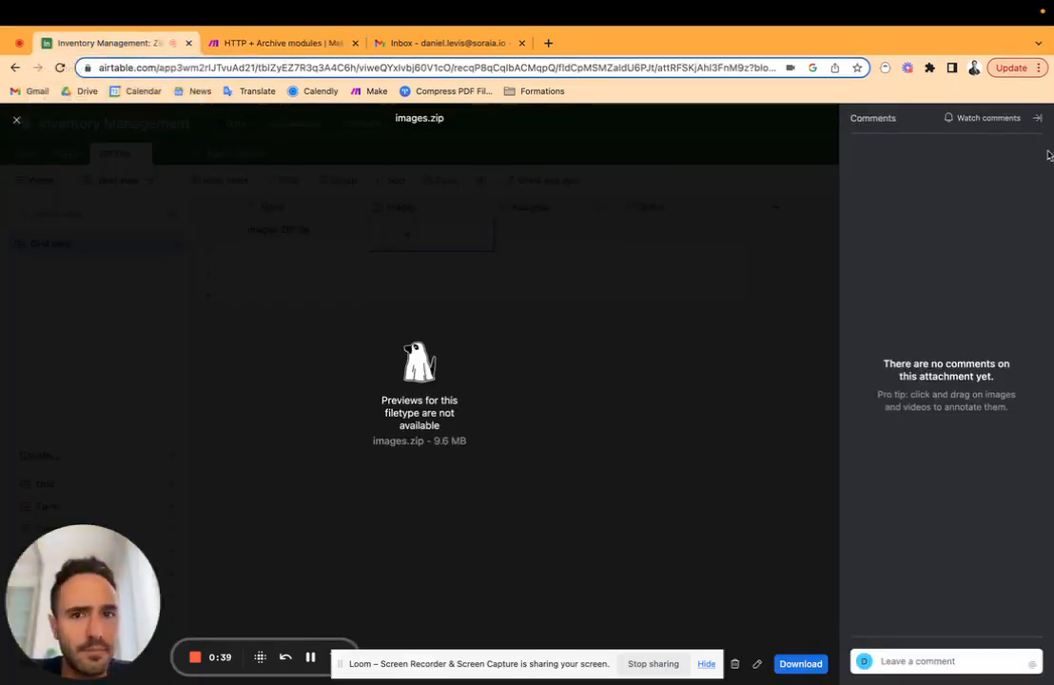
click(18, 121)
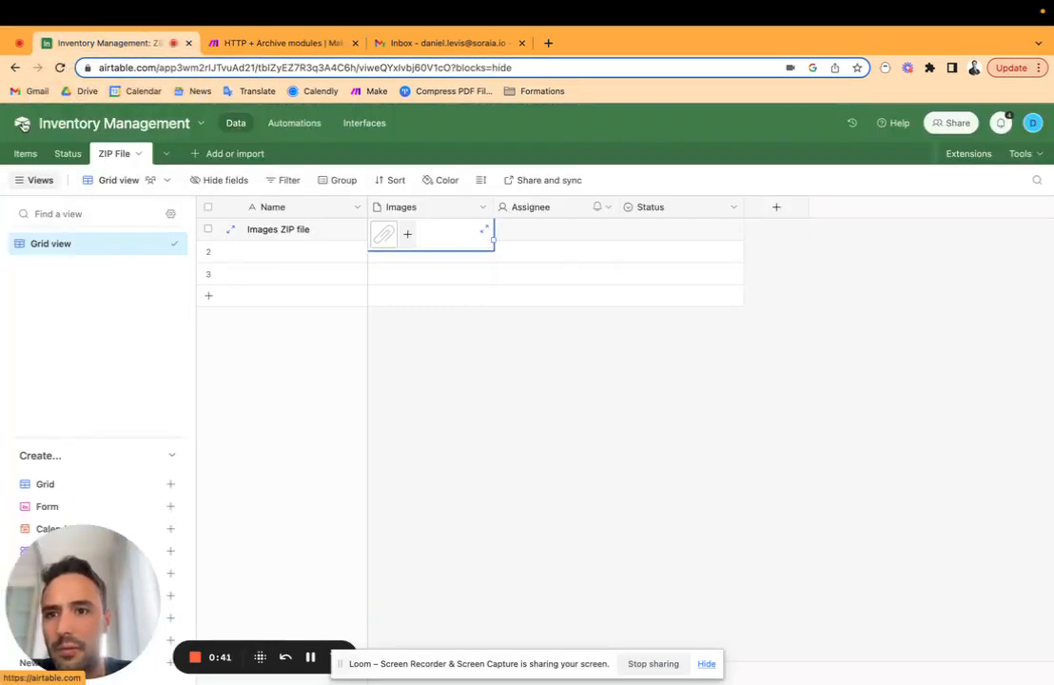
click(379, 316)
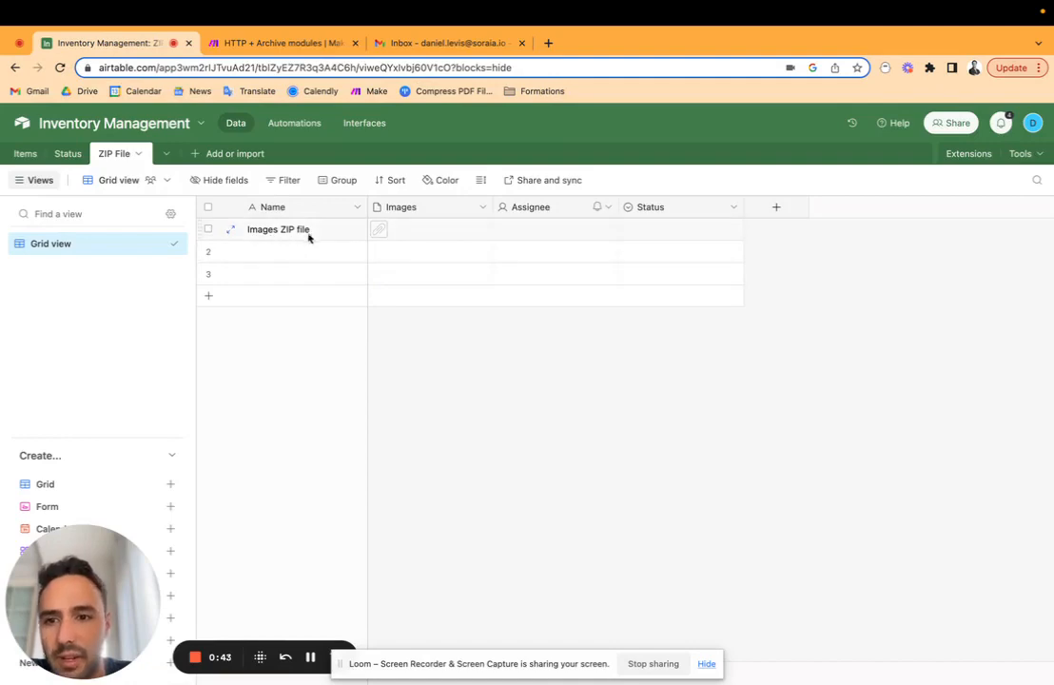
click(433, 222)
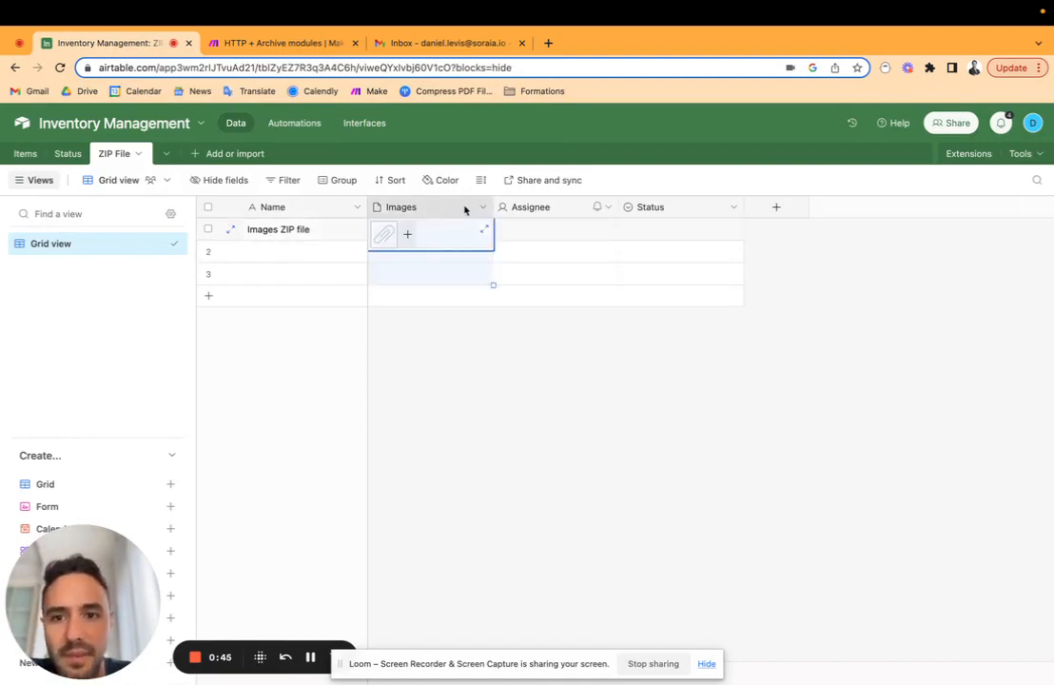
click(480, 208)
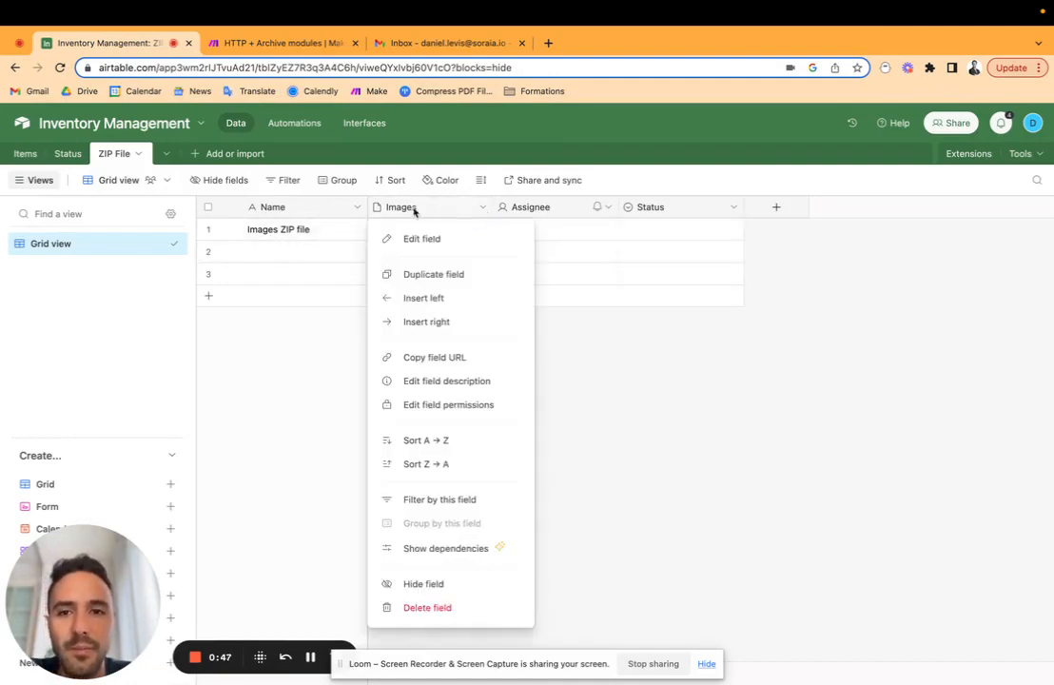
click(580, 283)
click(382, 236)
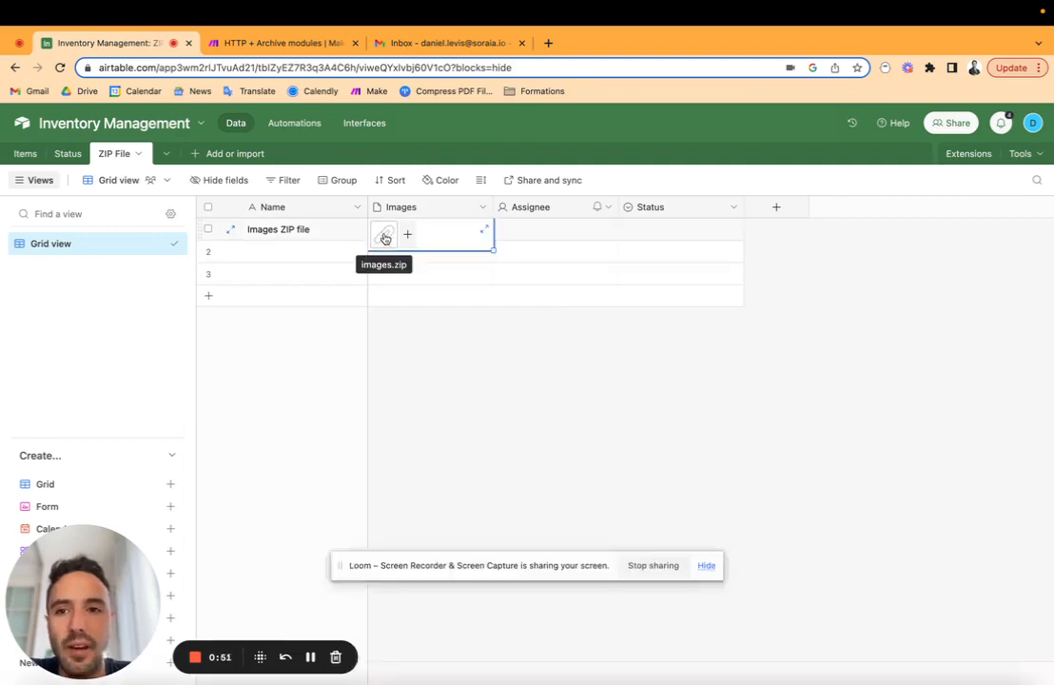
- Extract images.zip on the desktop and open the extracted photos folder
key(ctrl+Up)
click(409, 82)
double_click(433, 300)
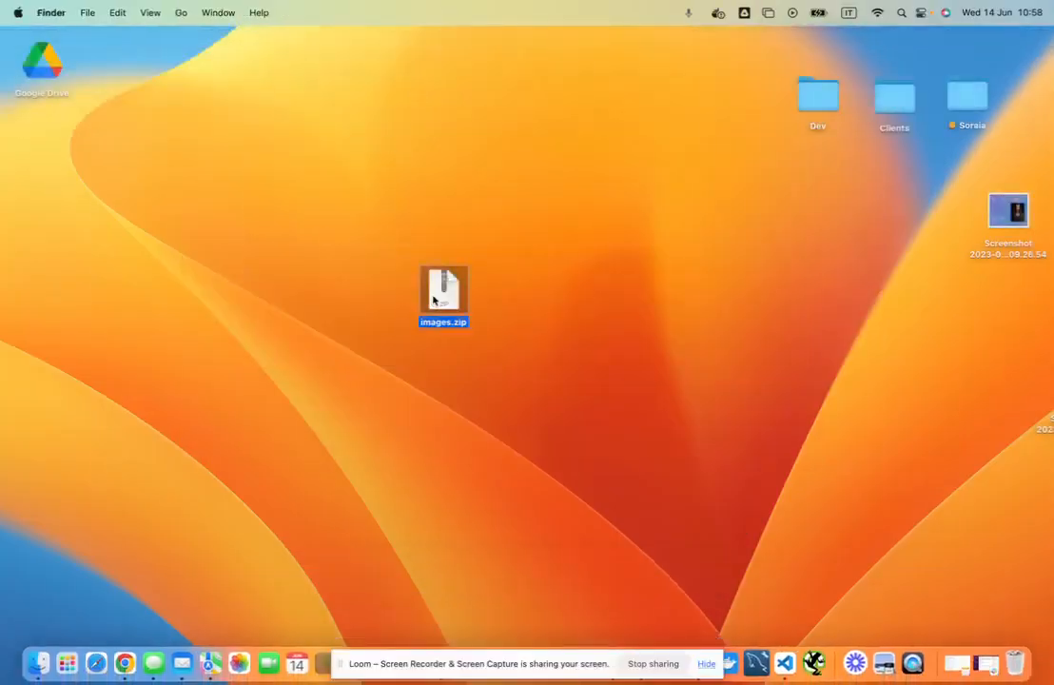
double_click(457, 302)
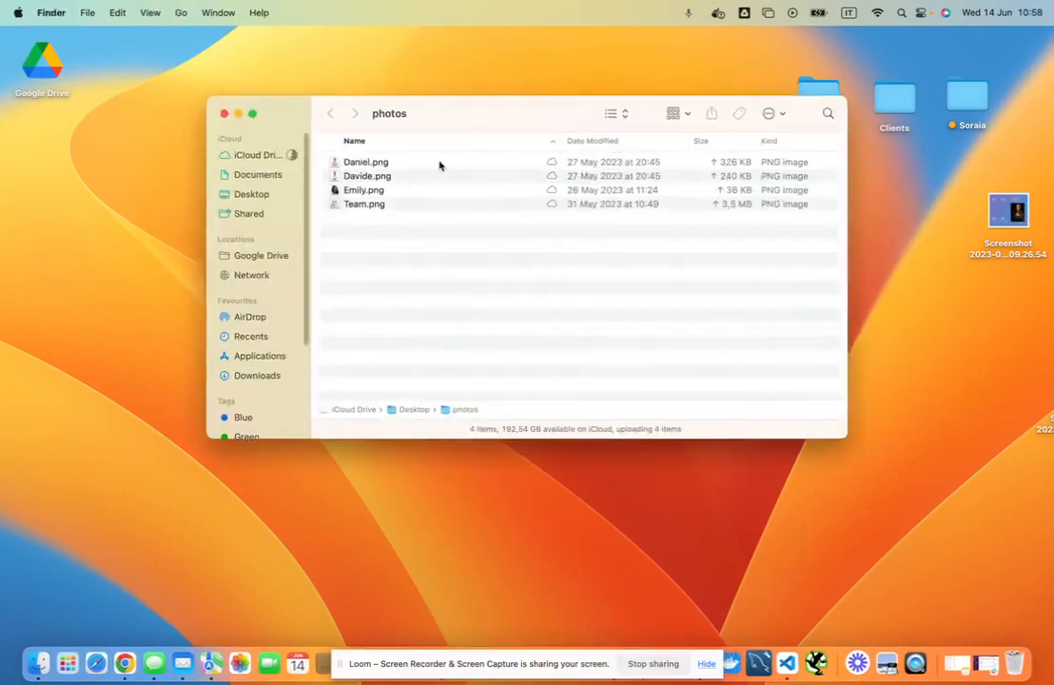
- Examine the PNG files in the photos folder, close its window and return to the Airtable base in the browser
click(430, 163)
key(super+a)
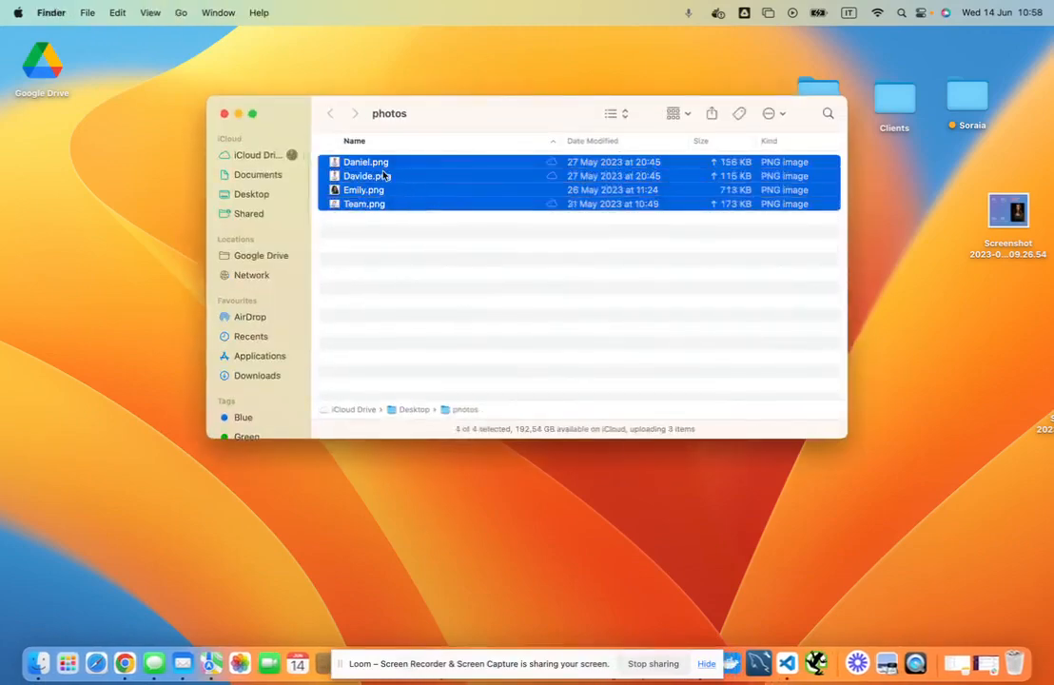
click(368, 223)
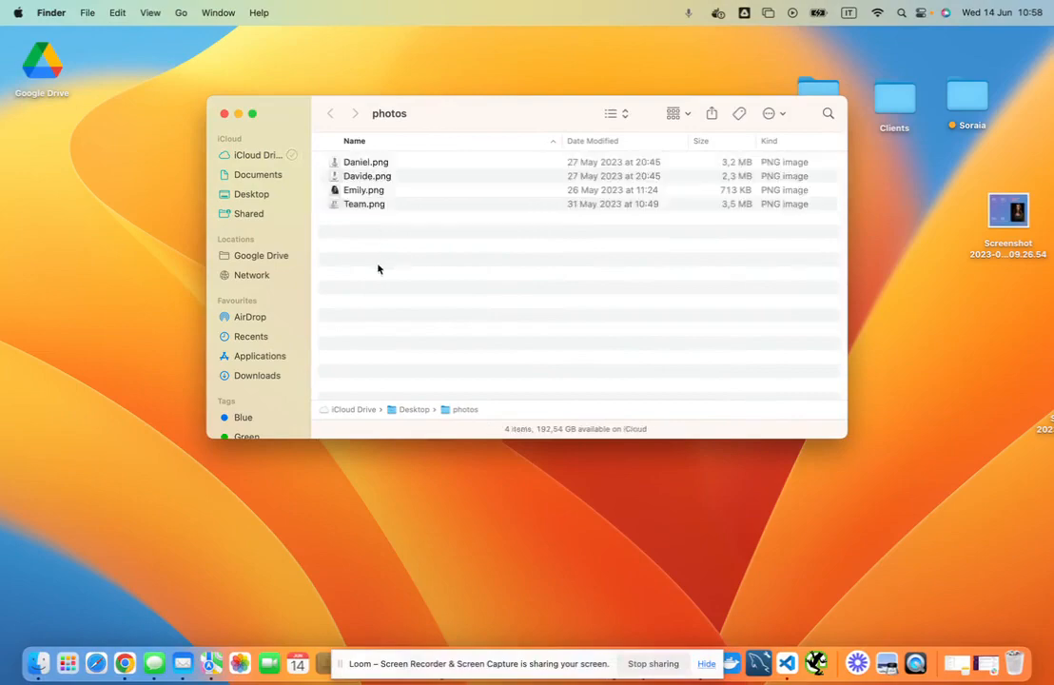
click(225, 114)
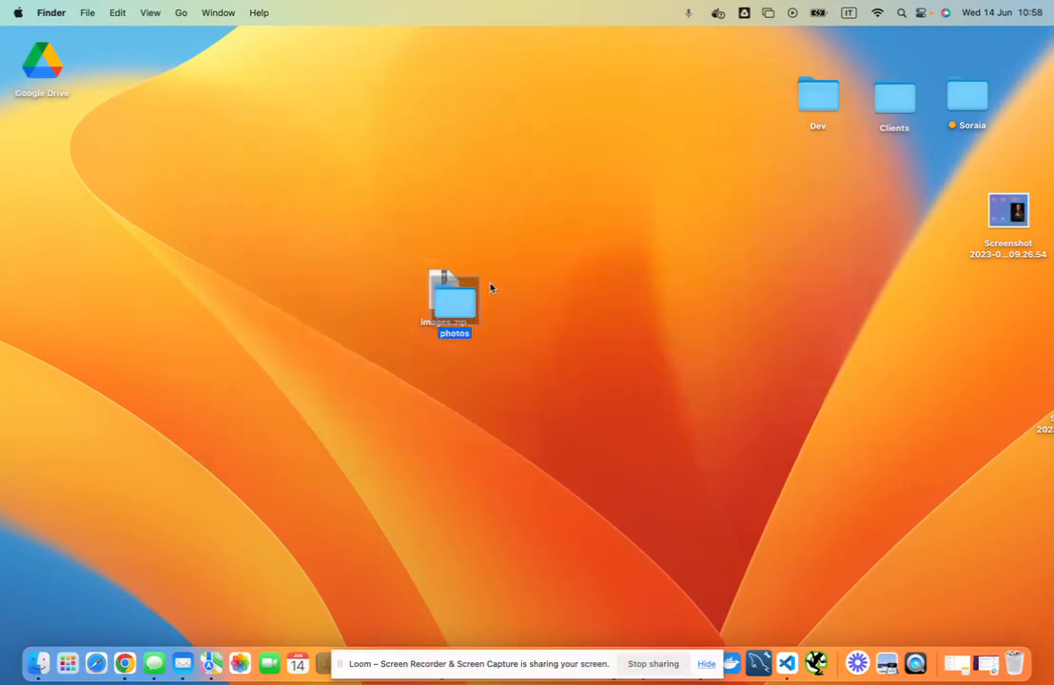
drag(454, 304, 557, 303)
key(super+shift+n)
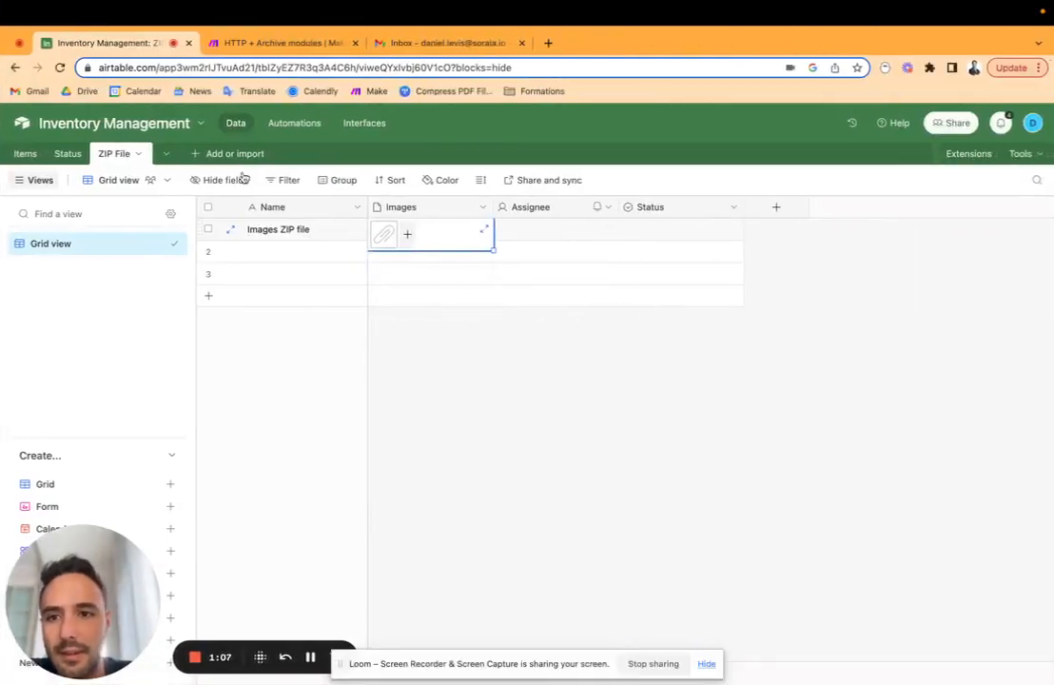
- Open the images.zip attachment of the Images ZIP file record and download it
click(388, 238)
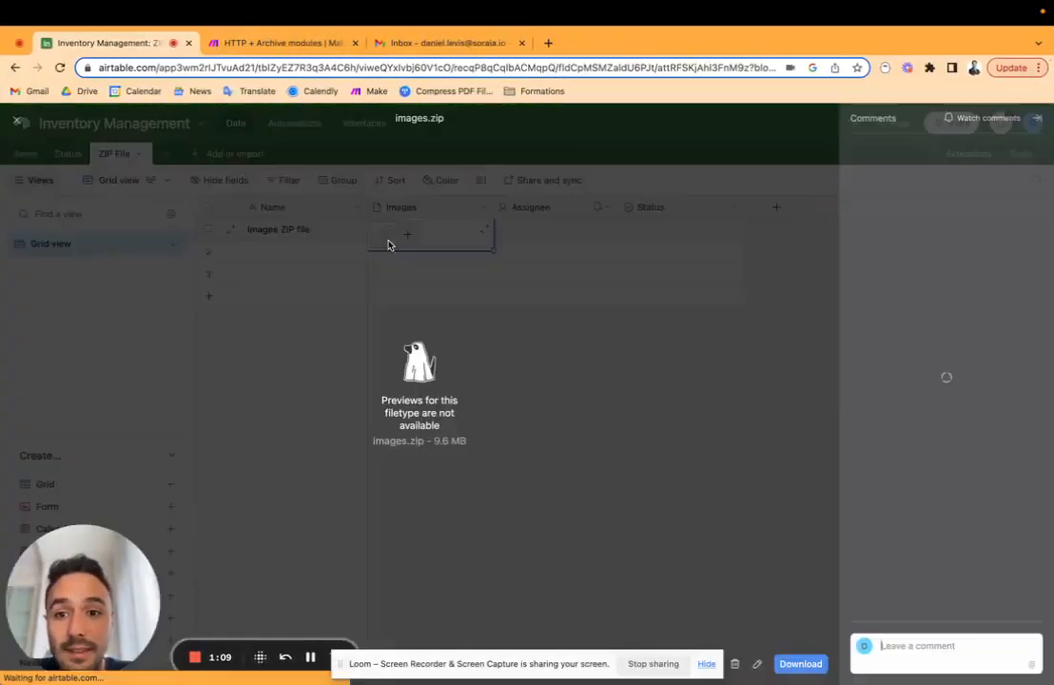
click(706, 663)
click(801, 669)
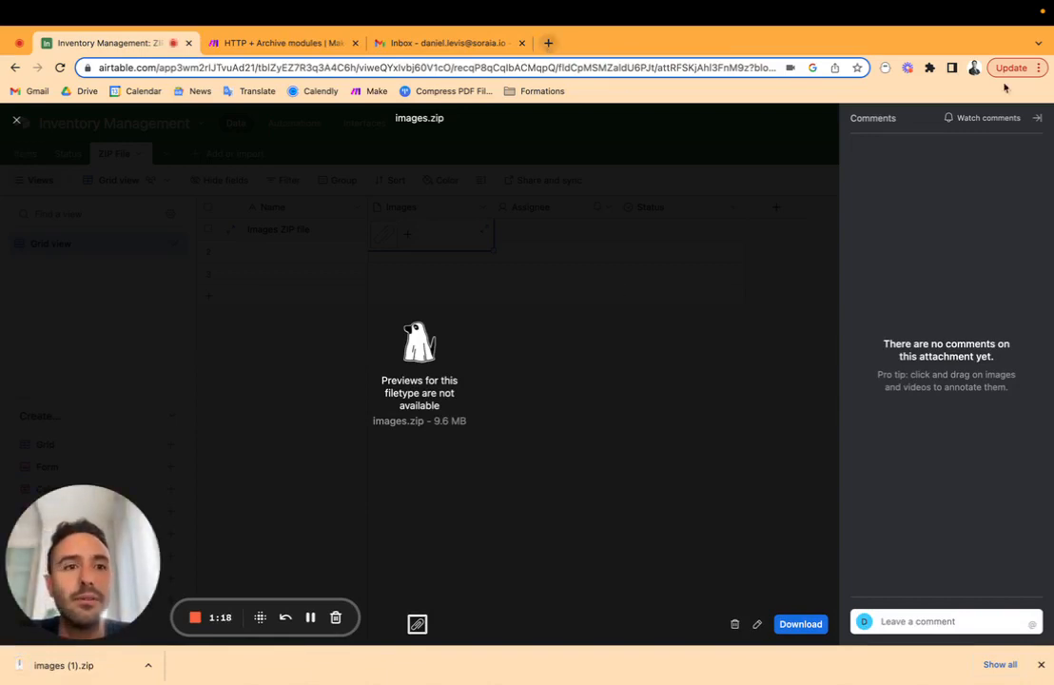
- Open Chrome's download history and copy the link address of images (1).zip
click(1038, 67)
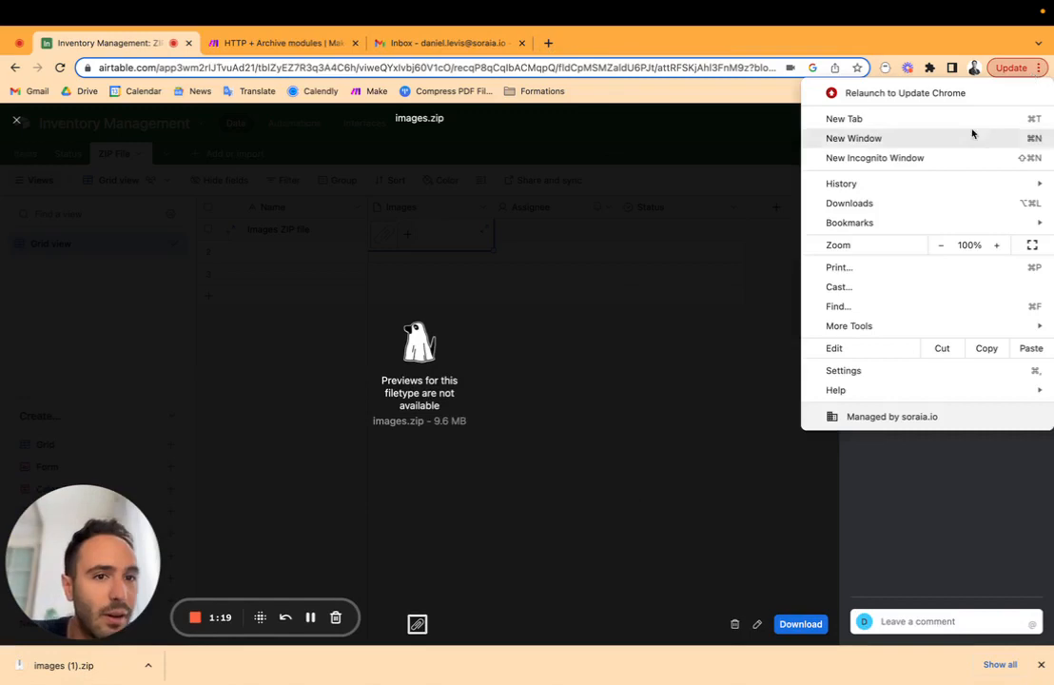
click(911, 204)
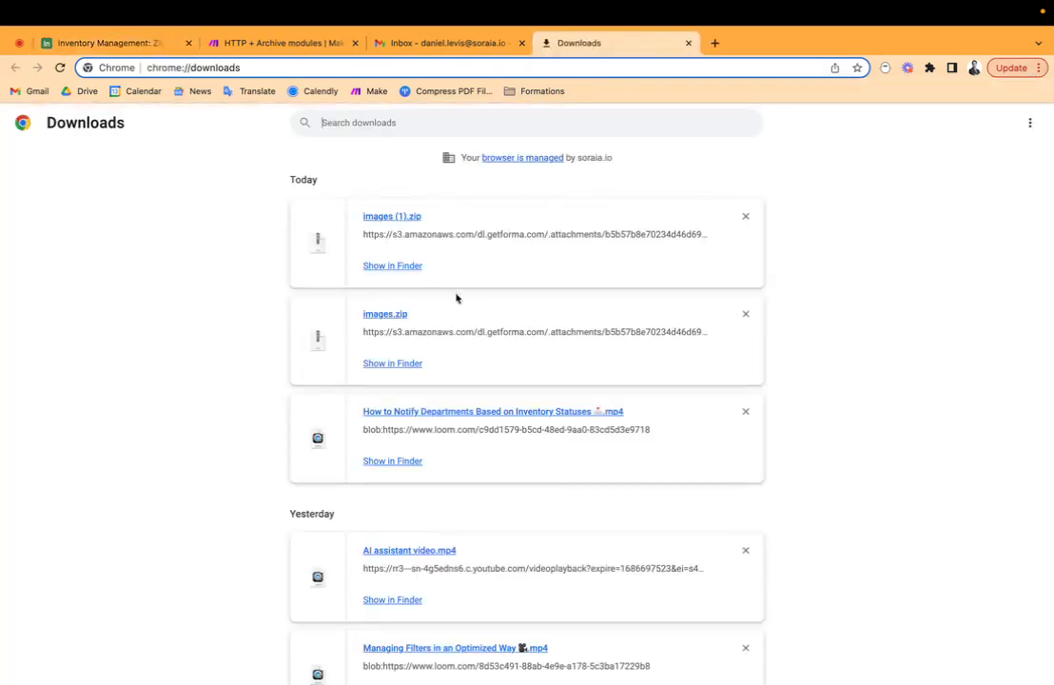
right_click(470, 234)
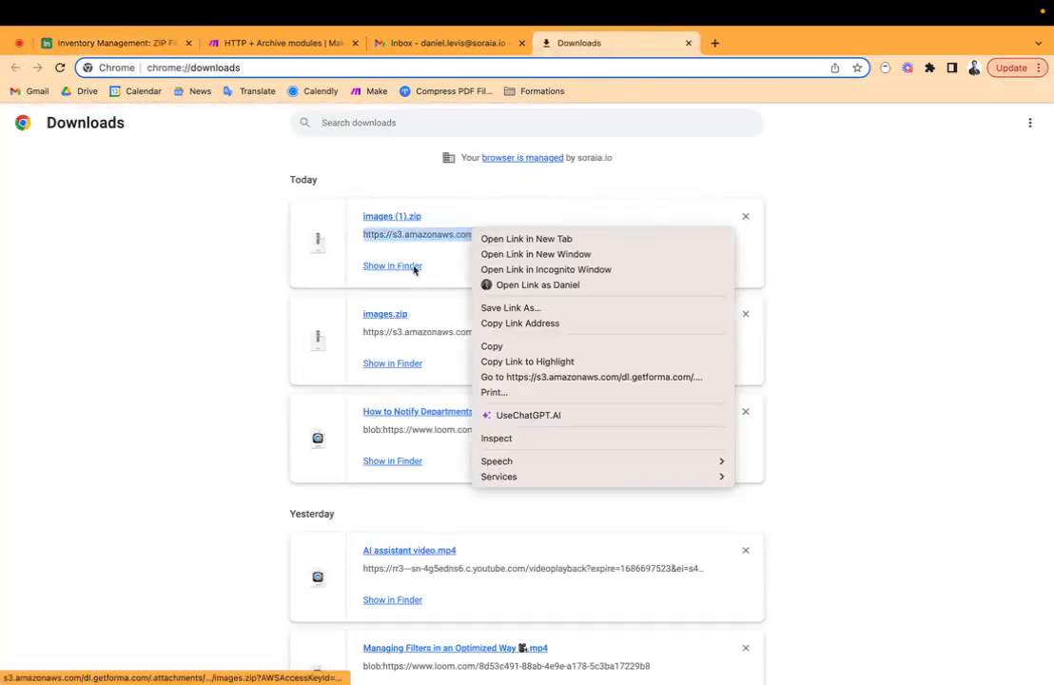
click(534, 324)
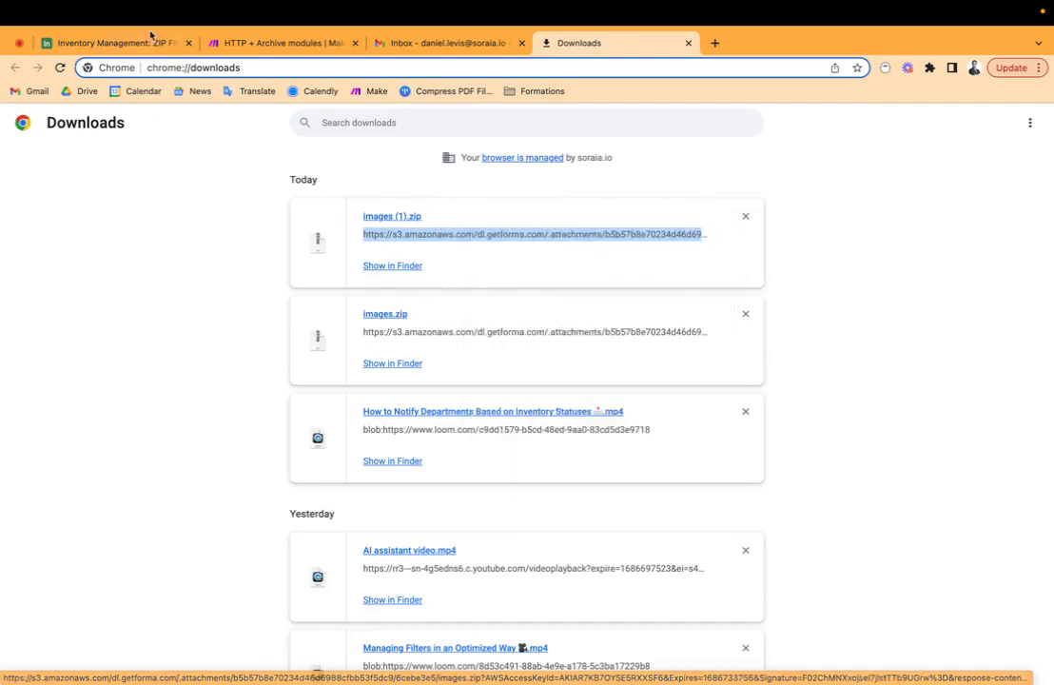
- Switch back to the Make scenario and replace the HTTP Get a file module's URL with the copied download link, saving the module settings
click(266, 43)
click(373, 290)
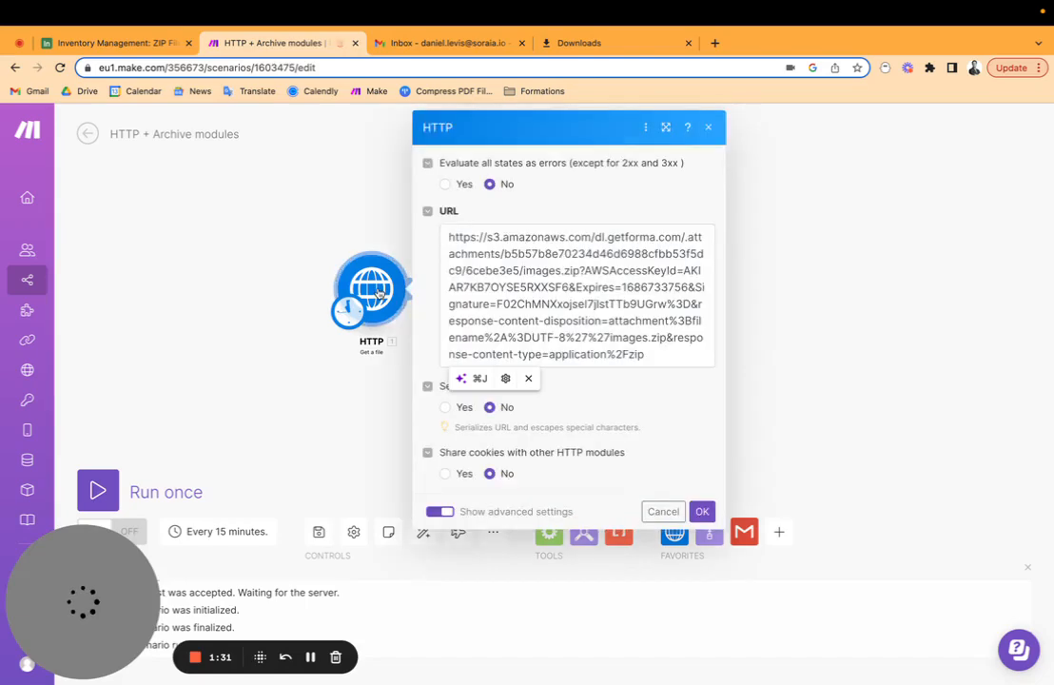
click(496, 303)
key(ctrl+a)
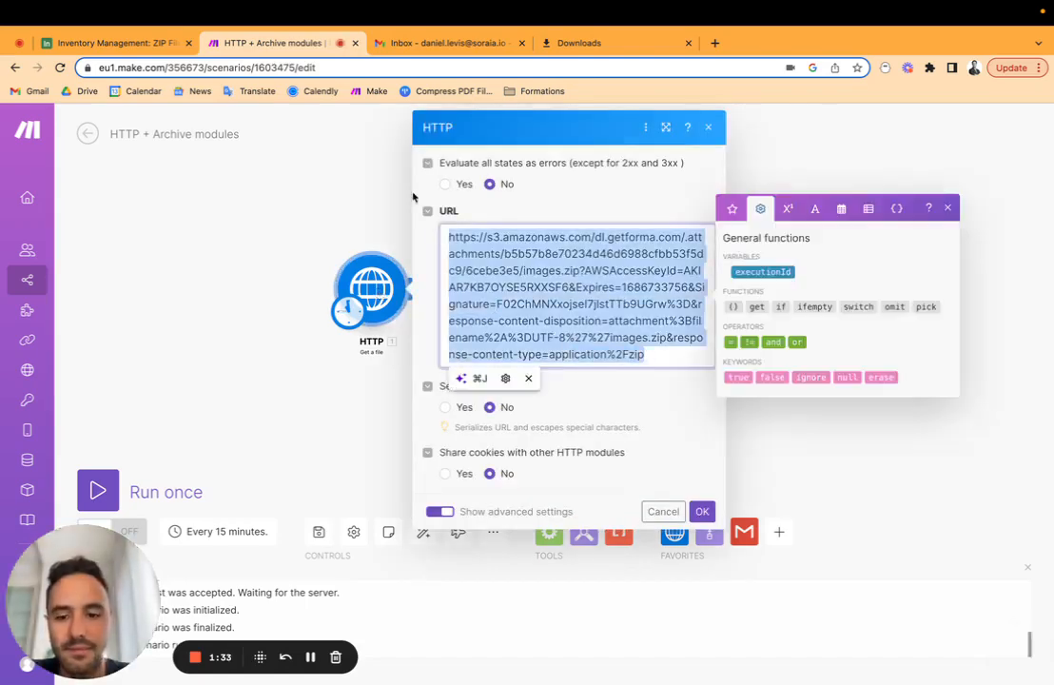
key(ctrl+v)
click(761, 167)
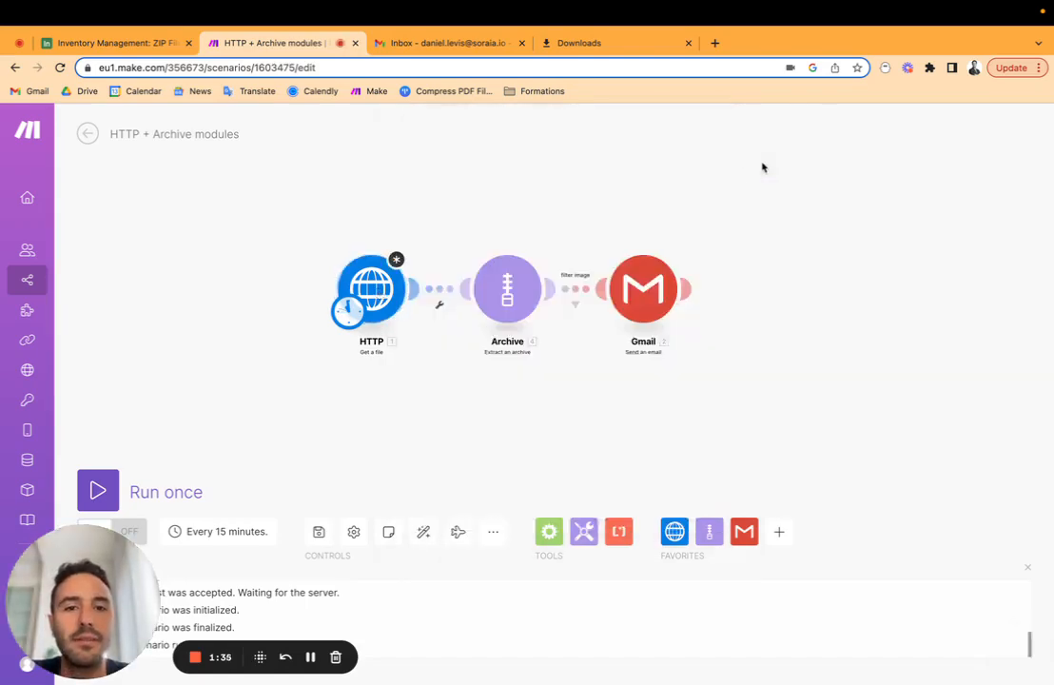
click(387, 281)
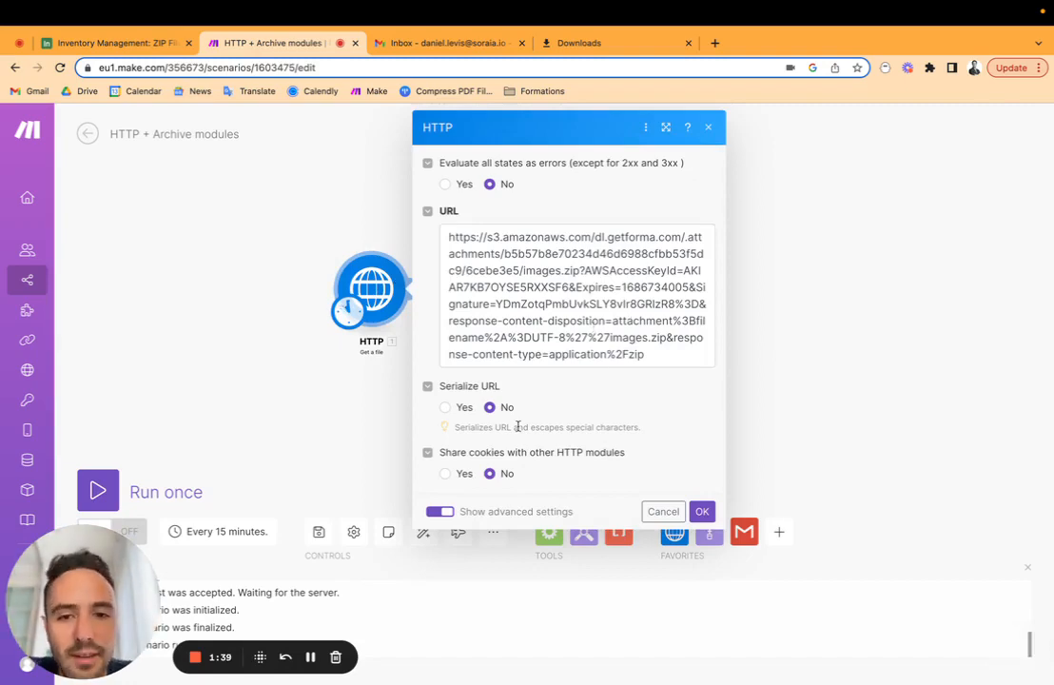
click(706, 517)
- Run only the HTTP Get a file module and open its execution details
right_click(379, 280)
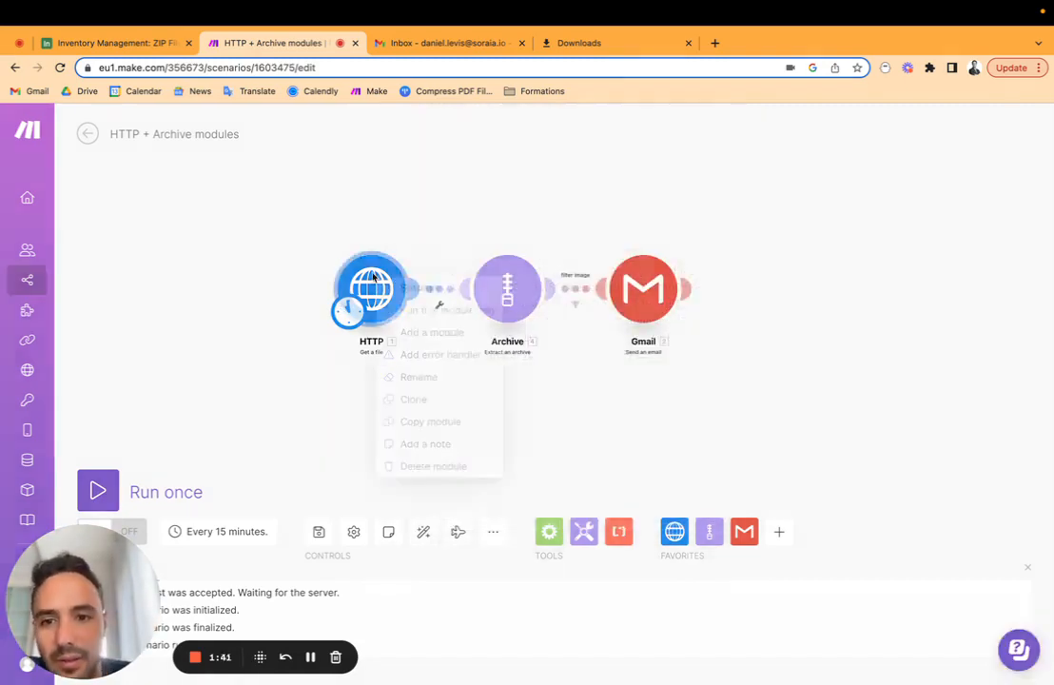
click(404, 308)
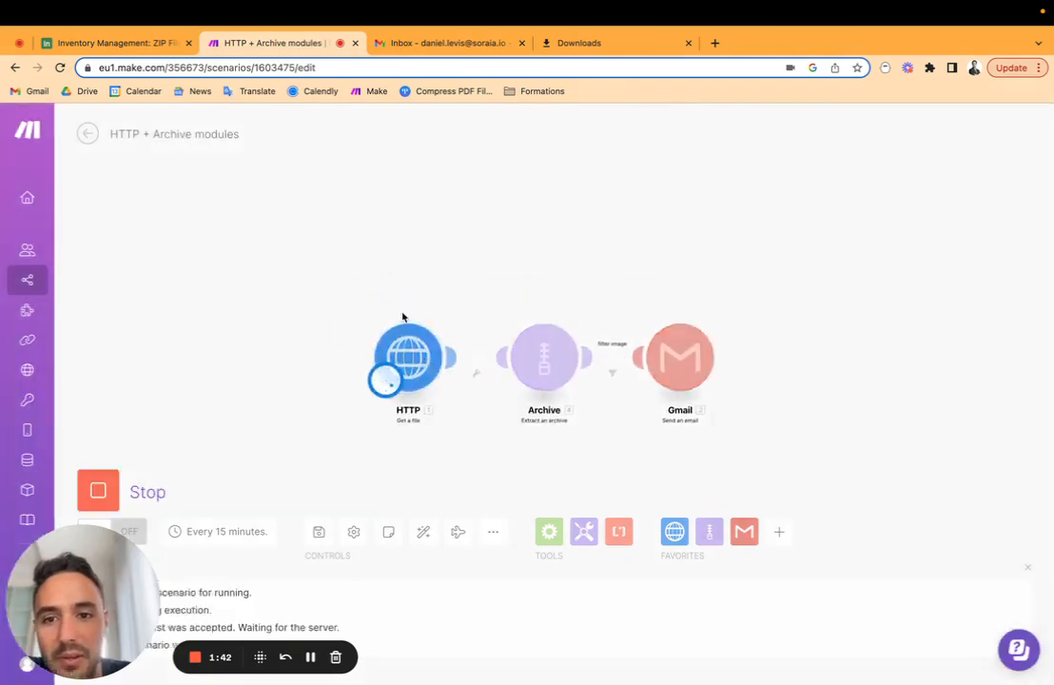
click(463, 333)
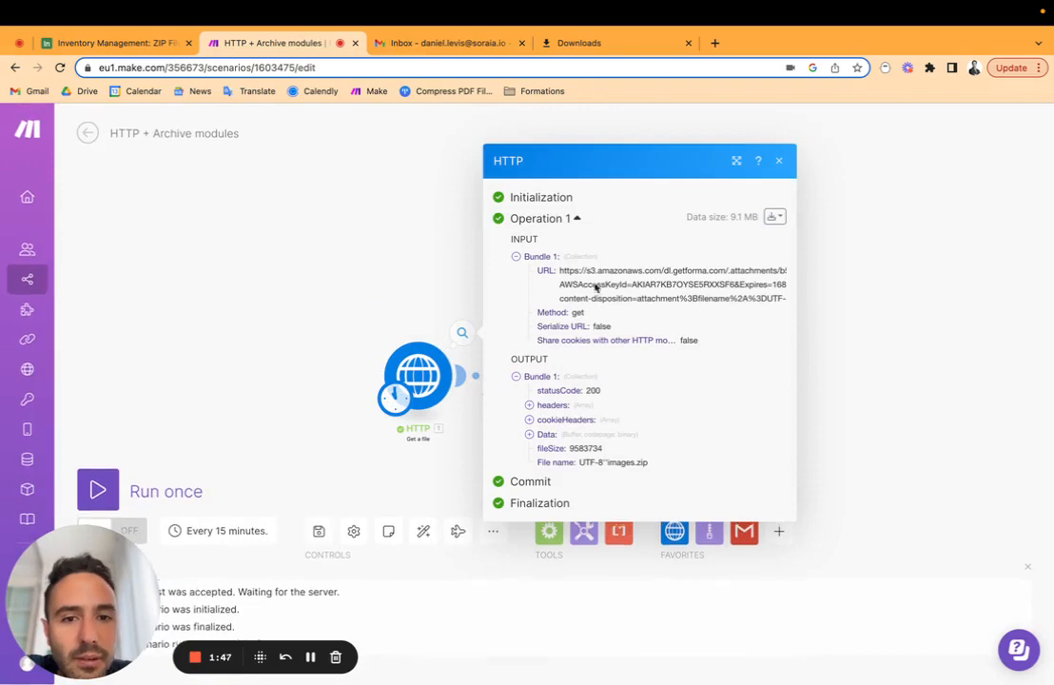
- Enlarge the HTTP execution details and examine the input URL and the expanded Data buffer in the output bundle
drag(559, 270, 778, 319)
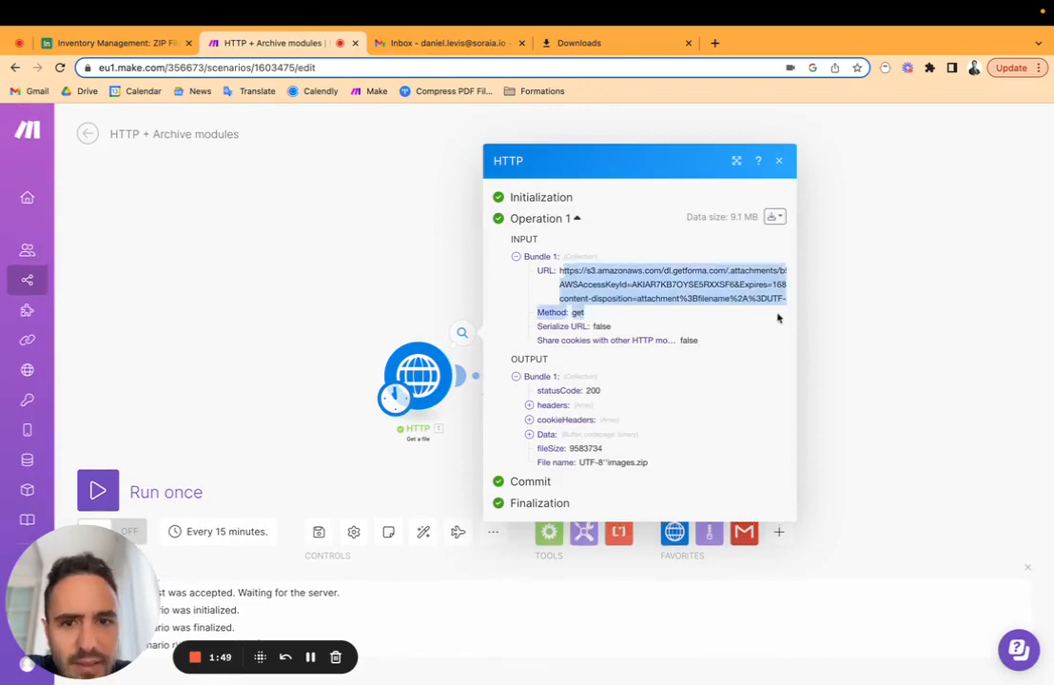
click(737, 160)
click(558, 393)
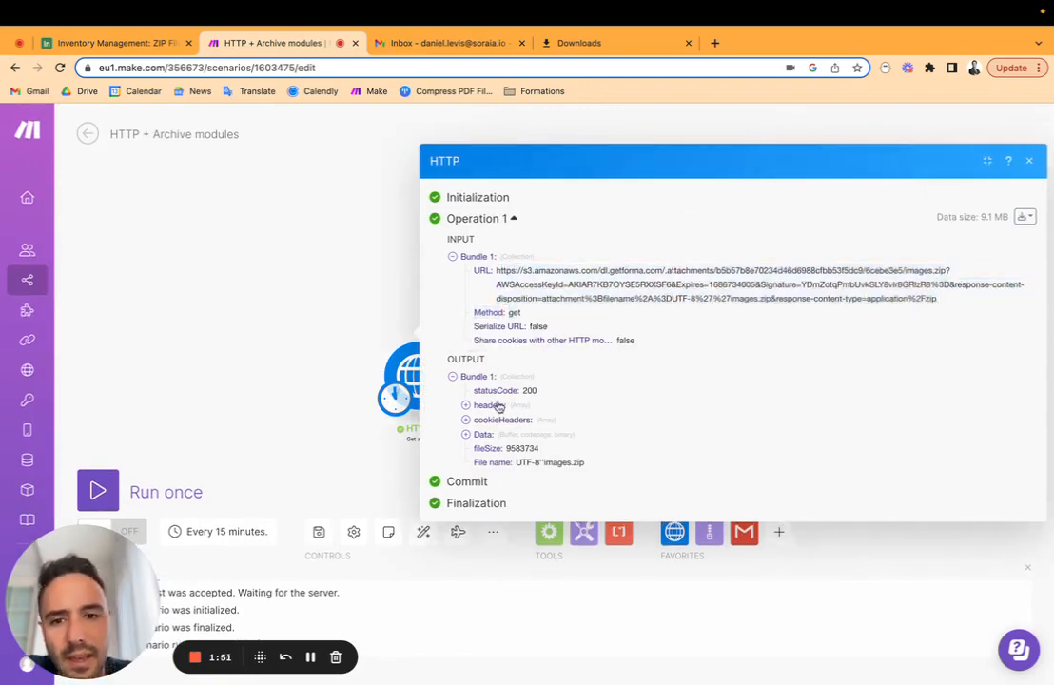
click(465, 433)
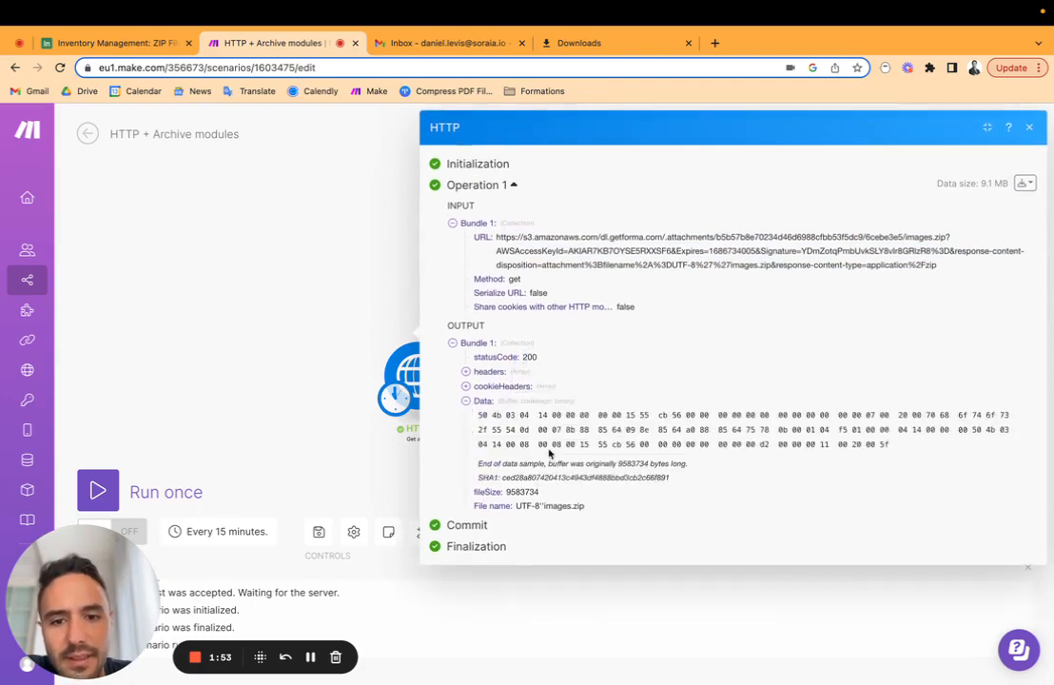
drag(481, 415, 908, 452)
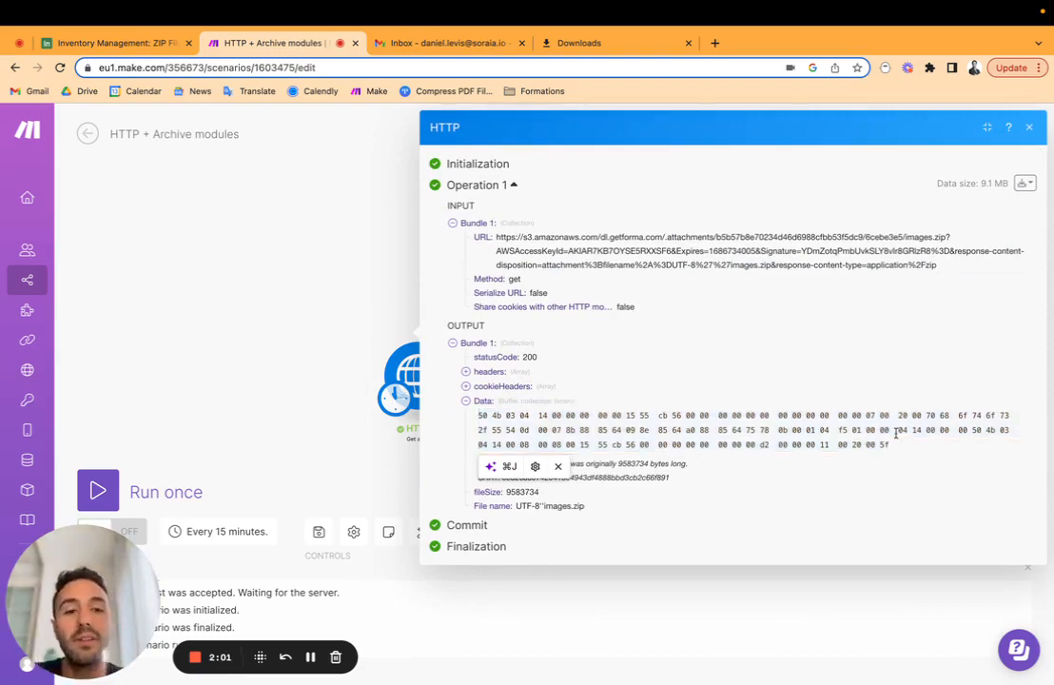
drag(896, 448, 476, 419)
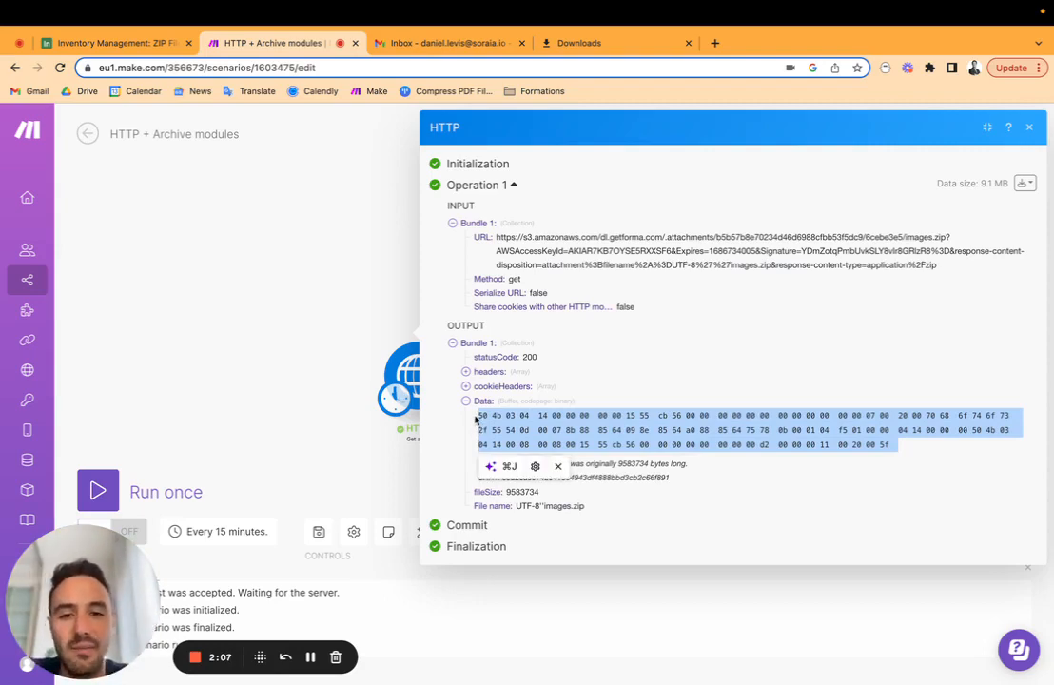
click(589, 467)
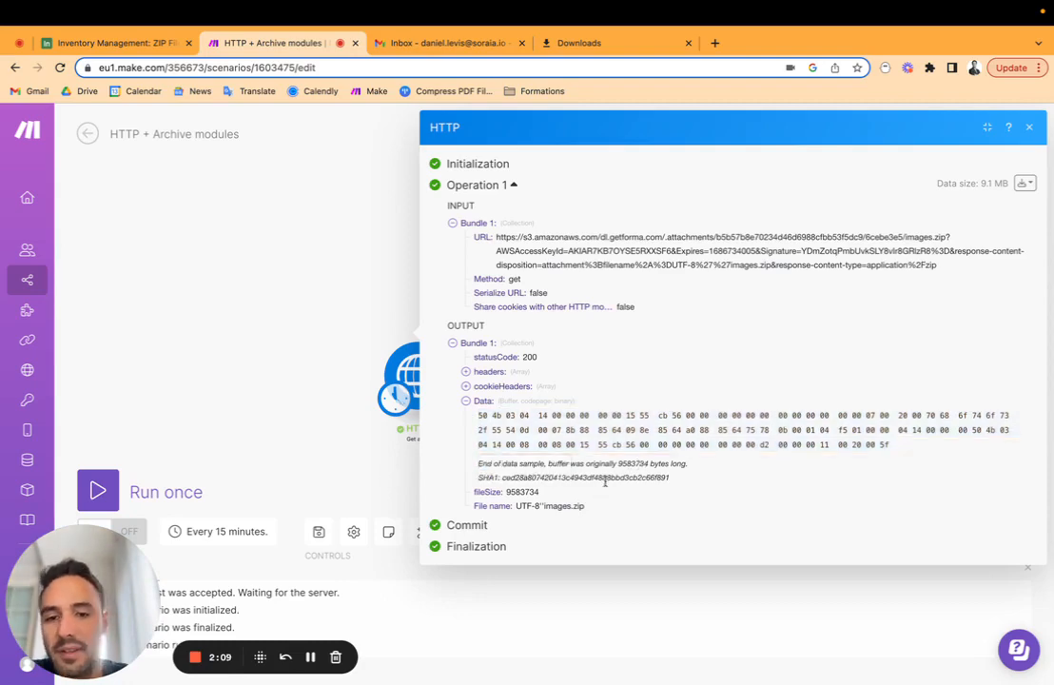
- Close the HTTP execution details and review the Archive module's file source, keeping HTTP - Get a file selected
click(412, 479)
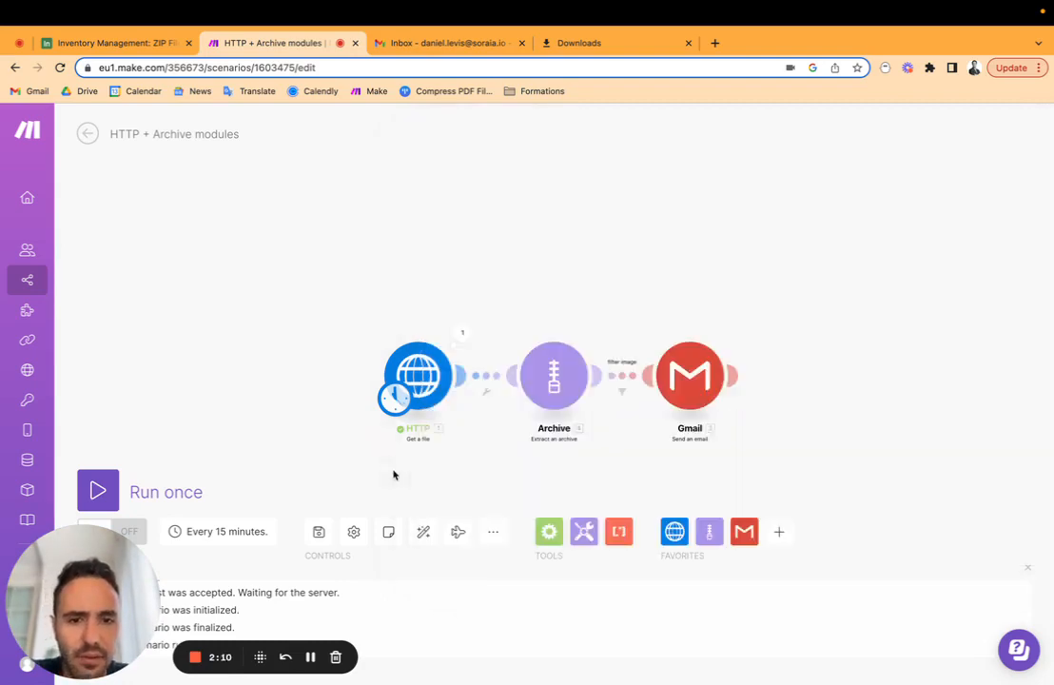
click(561, 387)
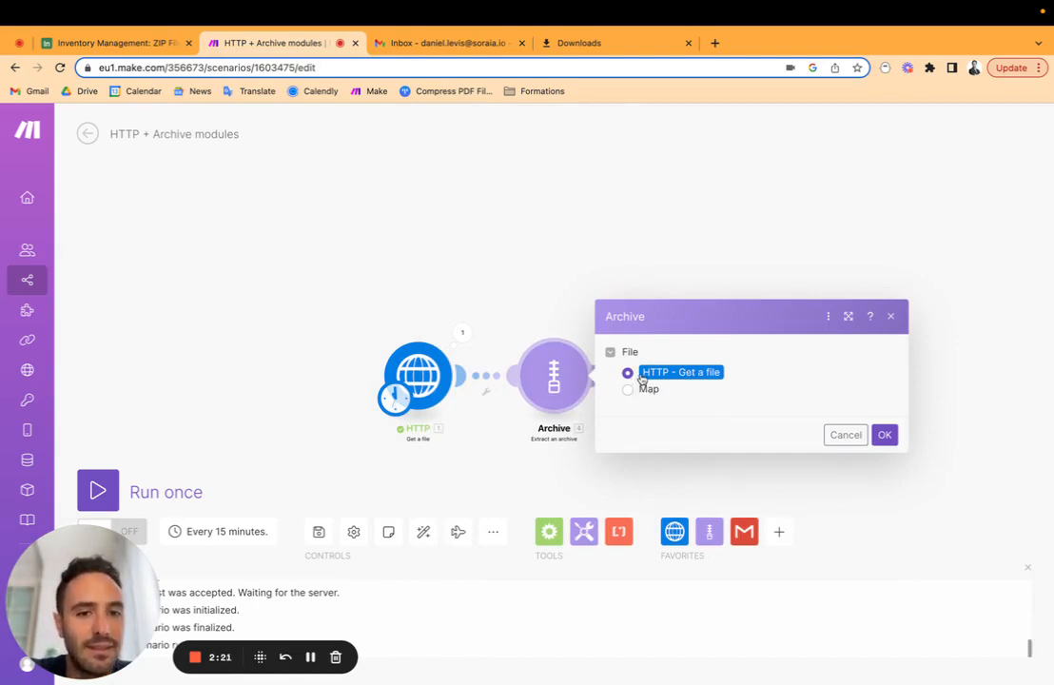
click(884, 434)
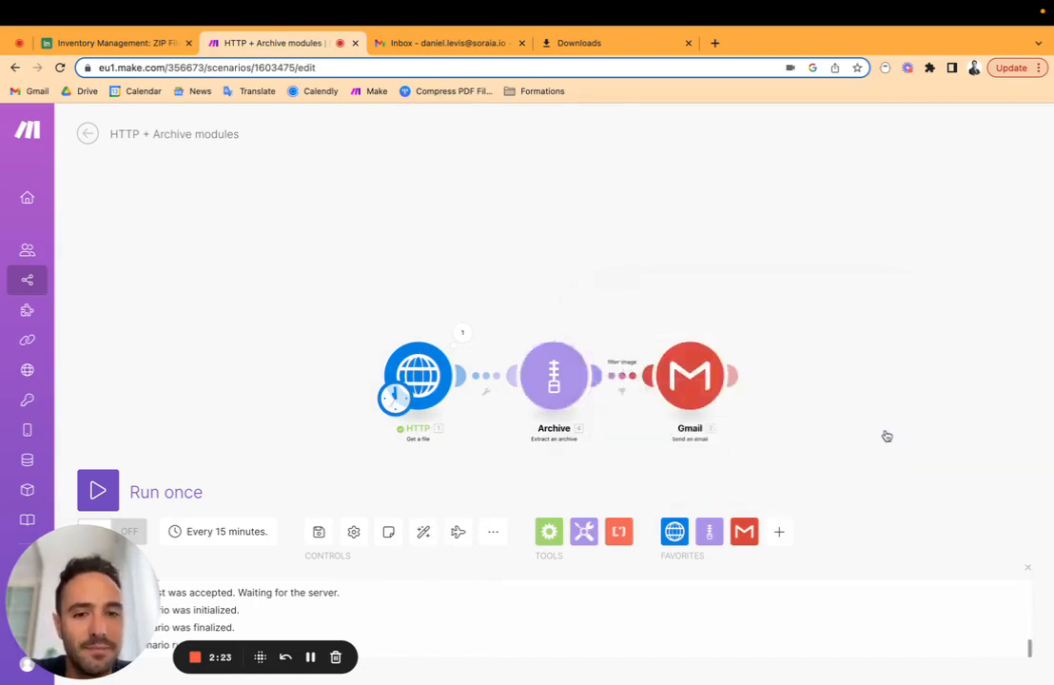
- Review the filter image condition, and examine the Gmail module's recipient, subject, content and attachment settings
click(642, 392)
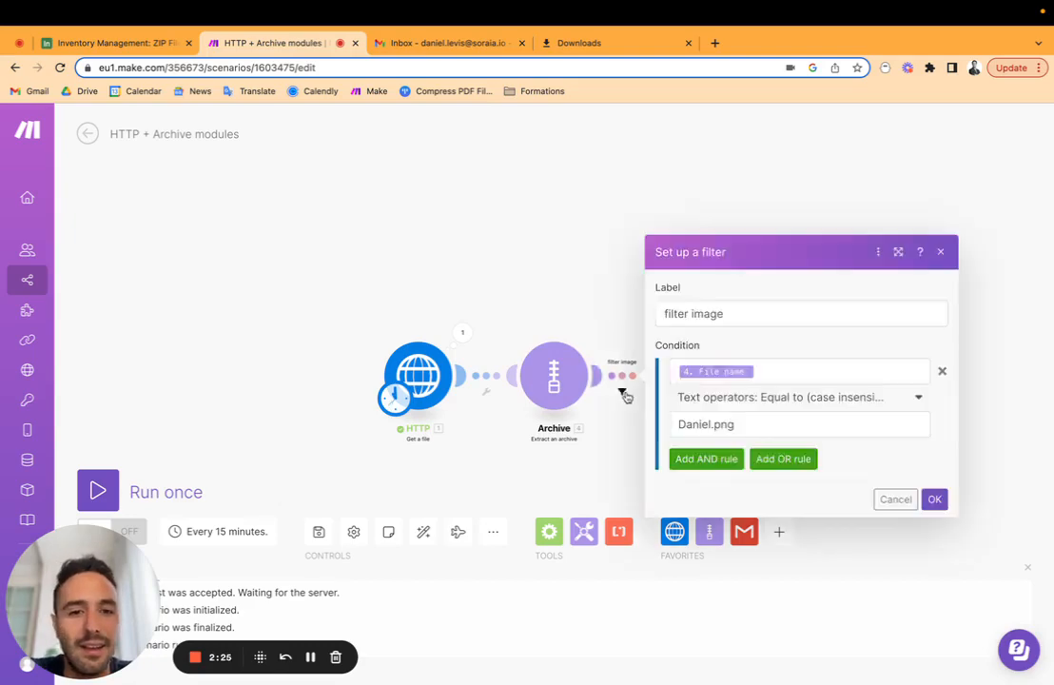
click(602, 288)
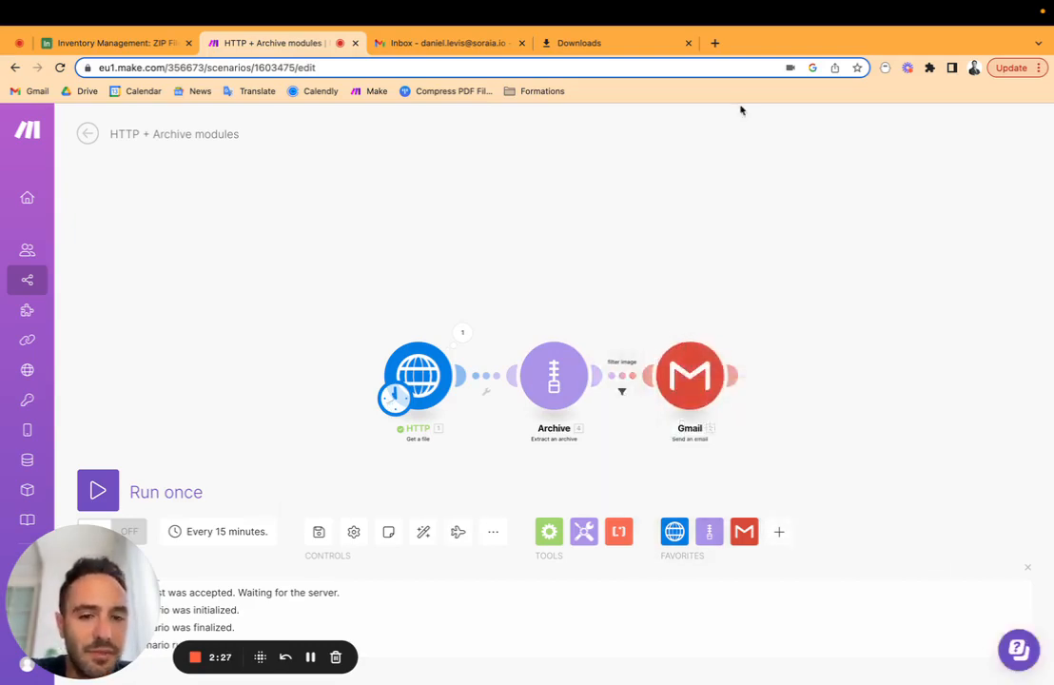
click(690, 376)
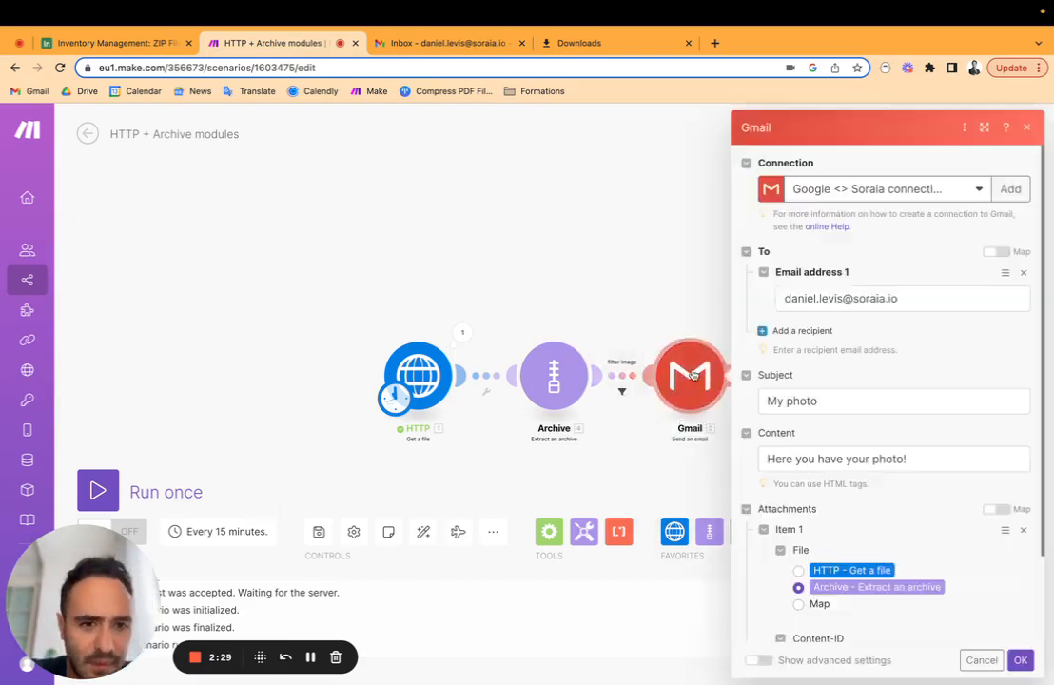
scroll(838, 495, down, 2)
scroll(837, 496, down, 1)
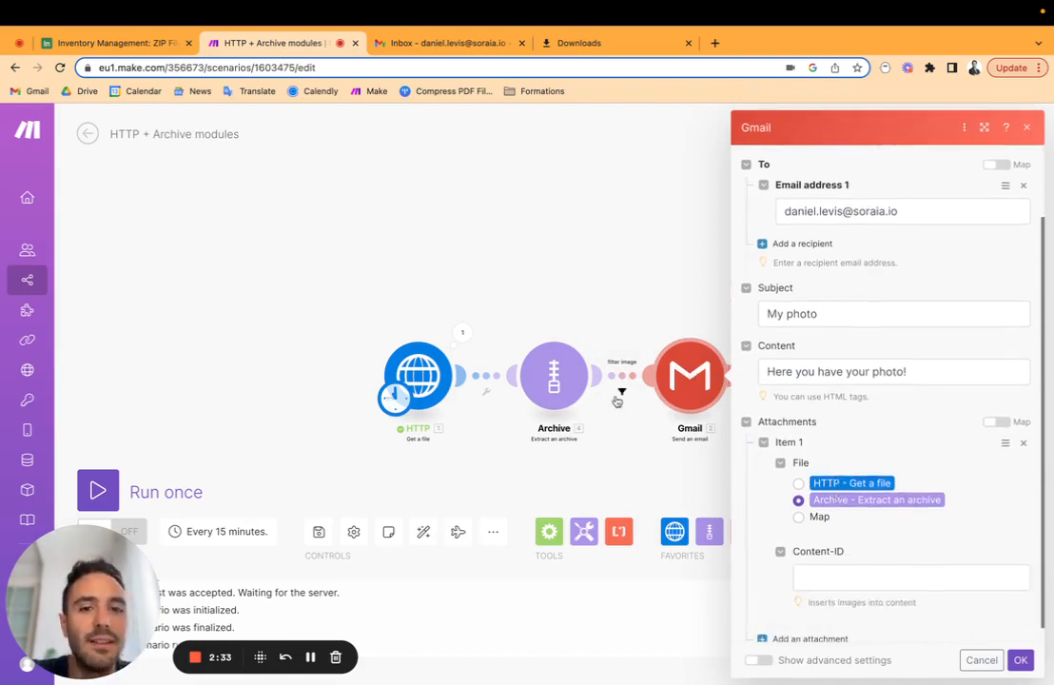
- Reopen the filter between Archive and Gmail, examine its file name condition with the matching image name, and confirm the filter
click(620, 391)
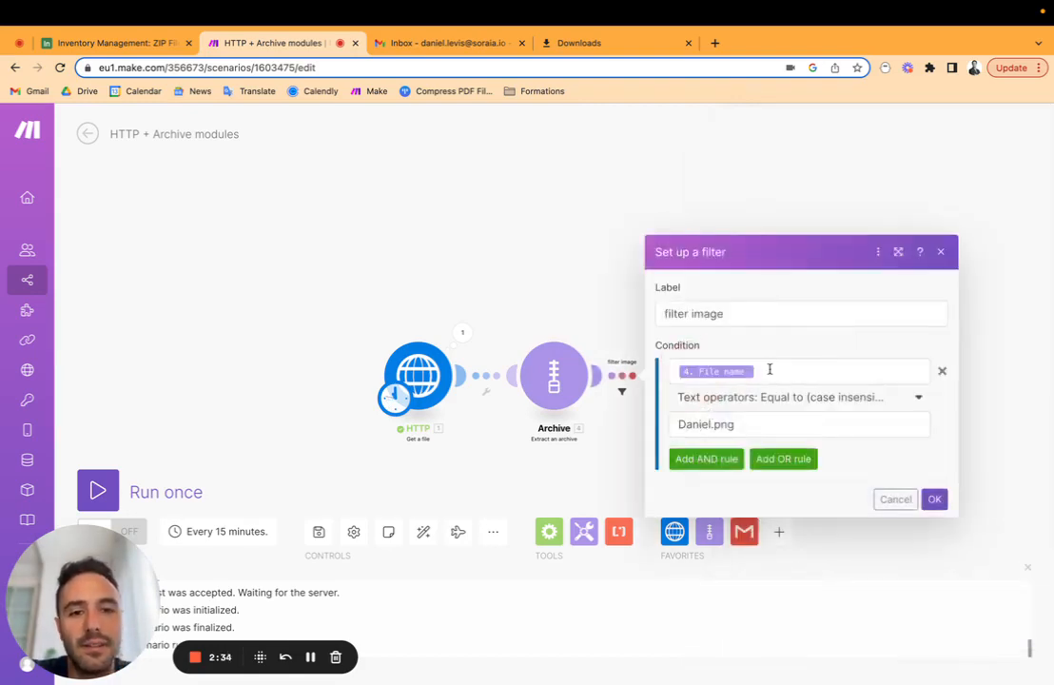
click(562, 330)
click(623, 392)
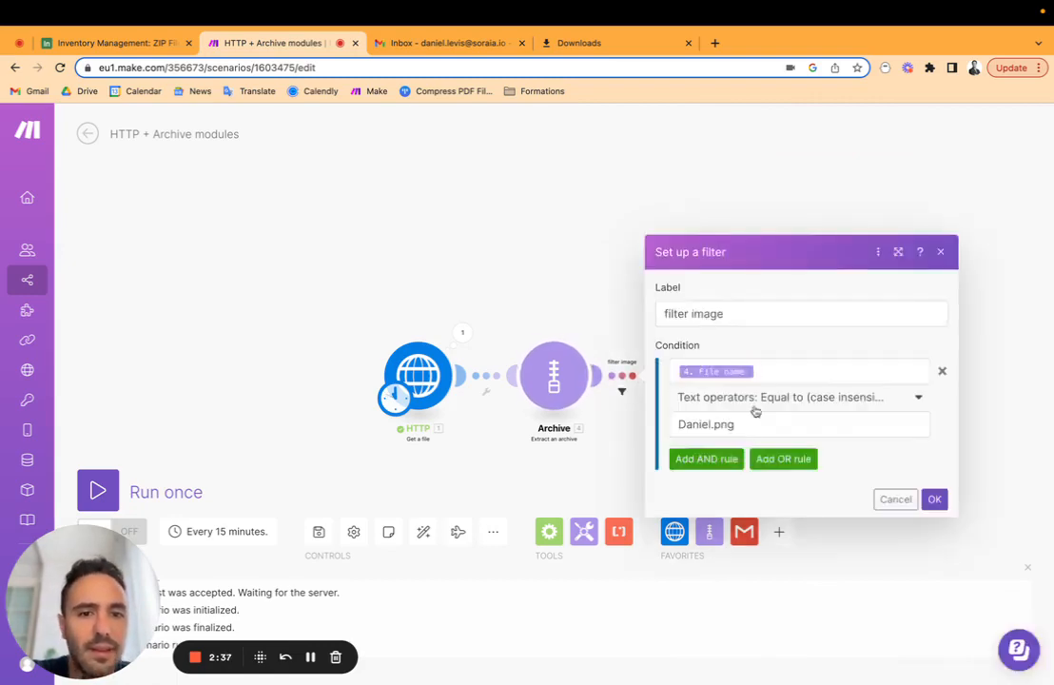
double_click(689, 426)
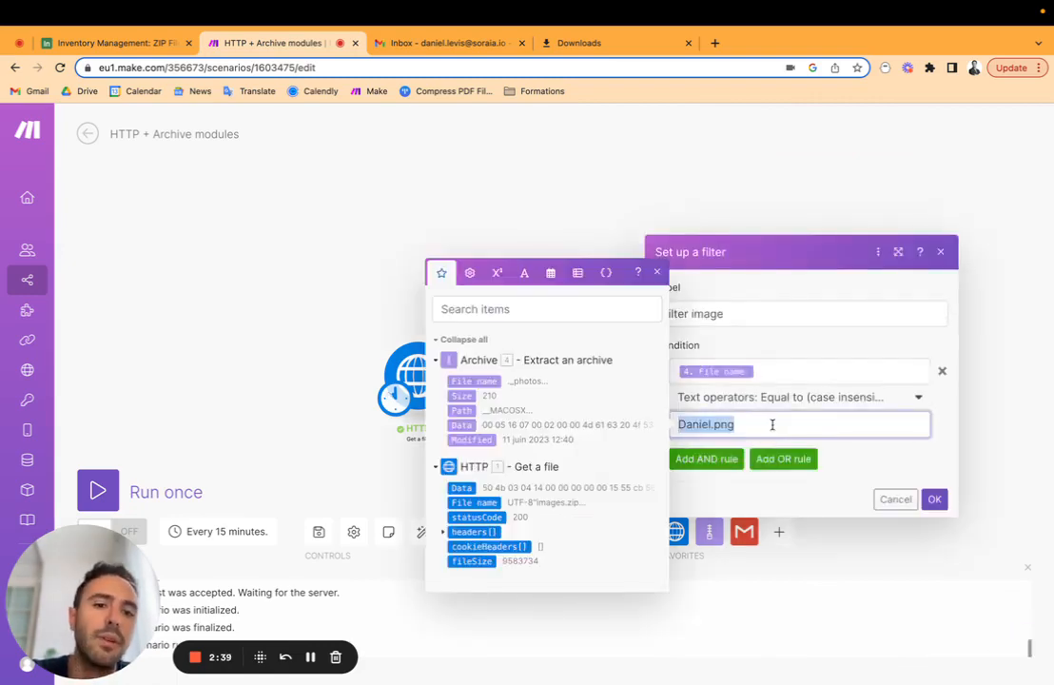
click(772, 424)
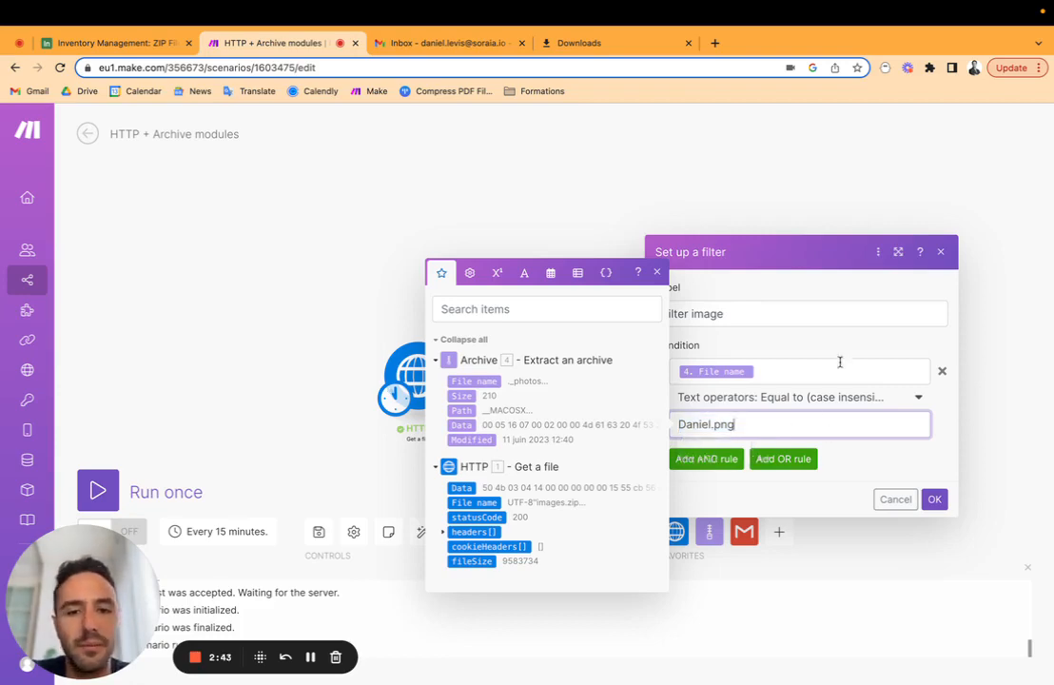
click(935, 499)
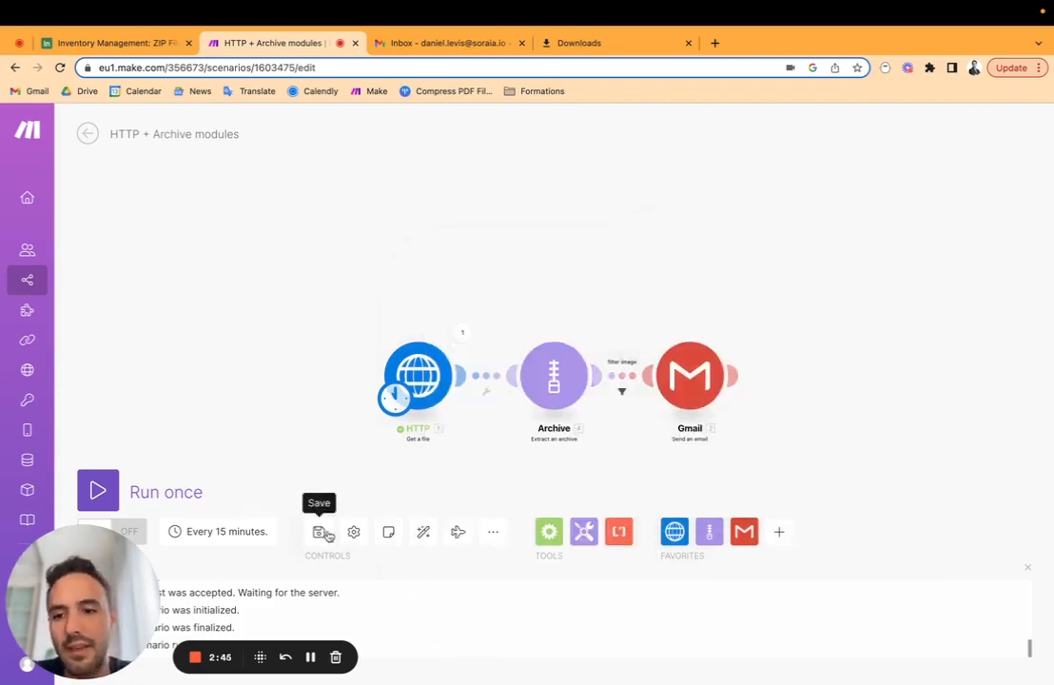
- Run the whole scenario once and expand the Data buffer in the HTTP module's output bundle
click(165, 487)
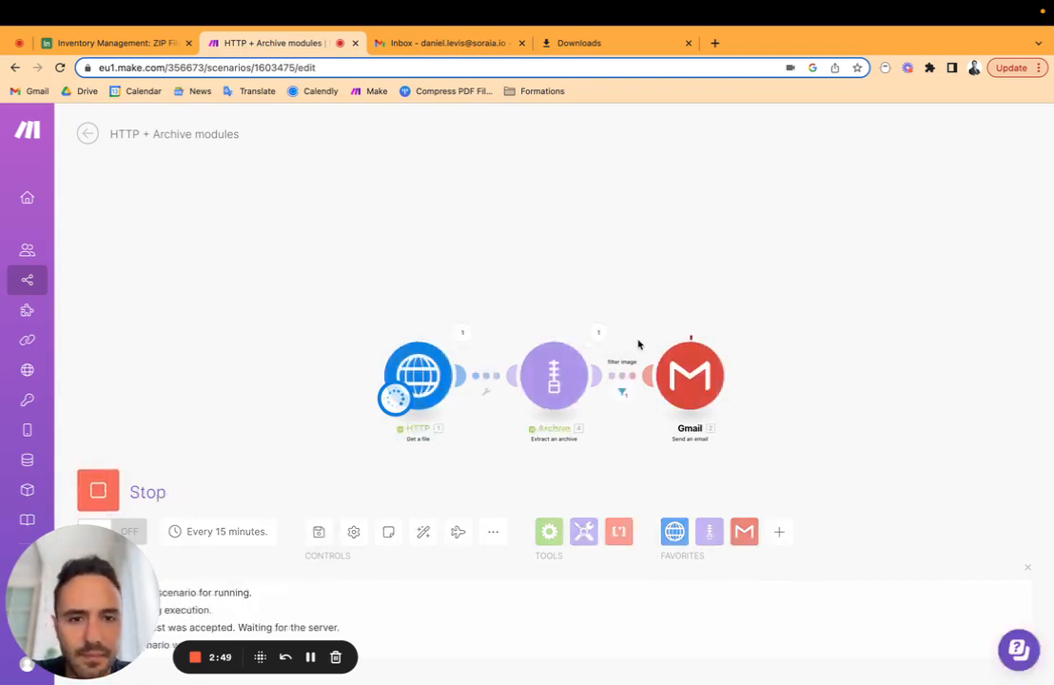
click(598, 333)
click(463, 333)
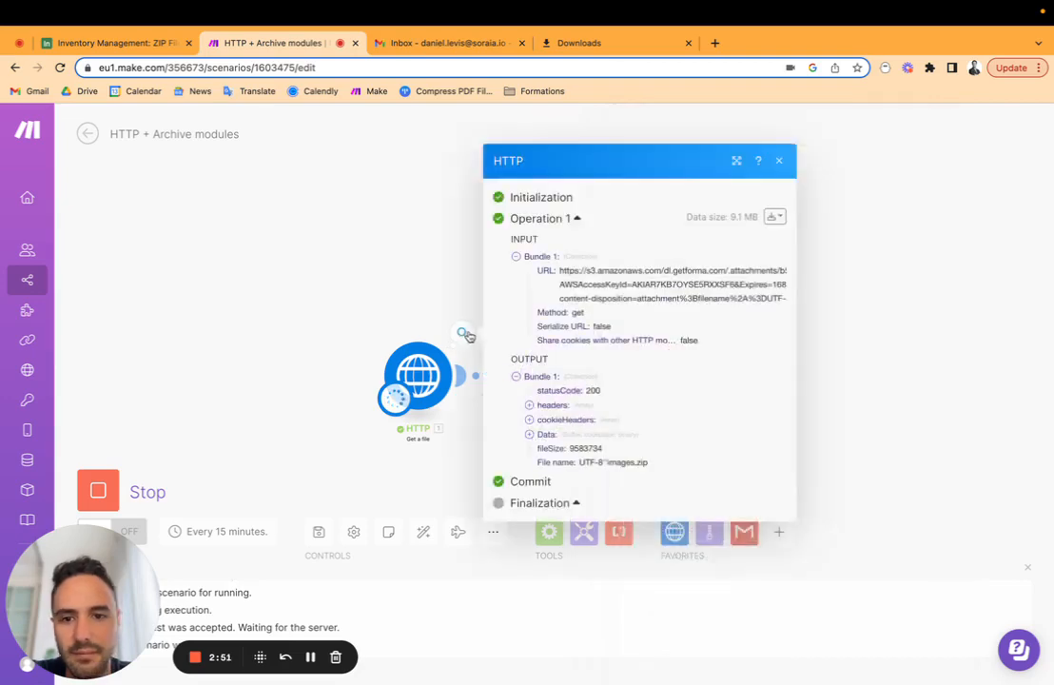
click(529, 434)
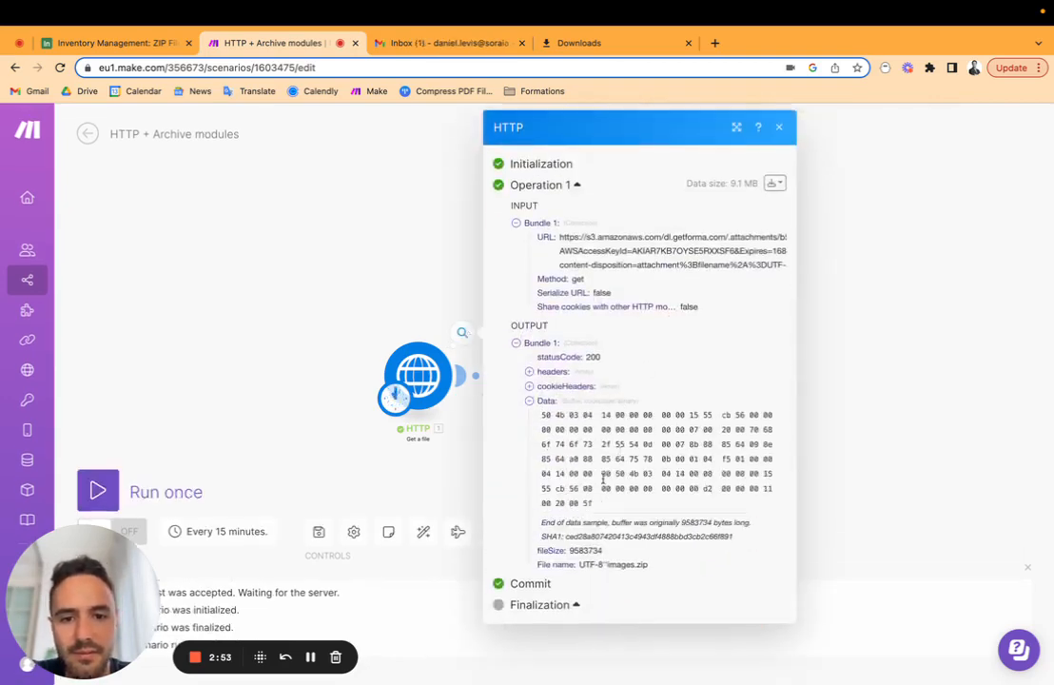
- Open the Archive module's execution details, expand the input bundle's Data buffer and highlight its contents
click(455, 480)
click(599, 335)
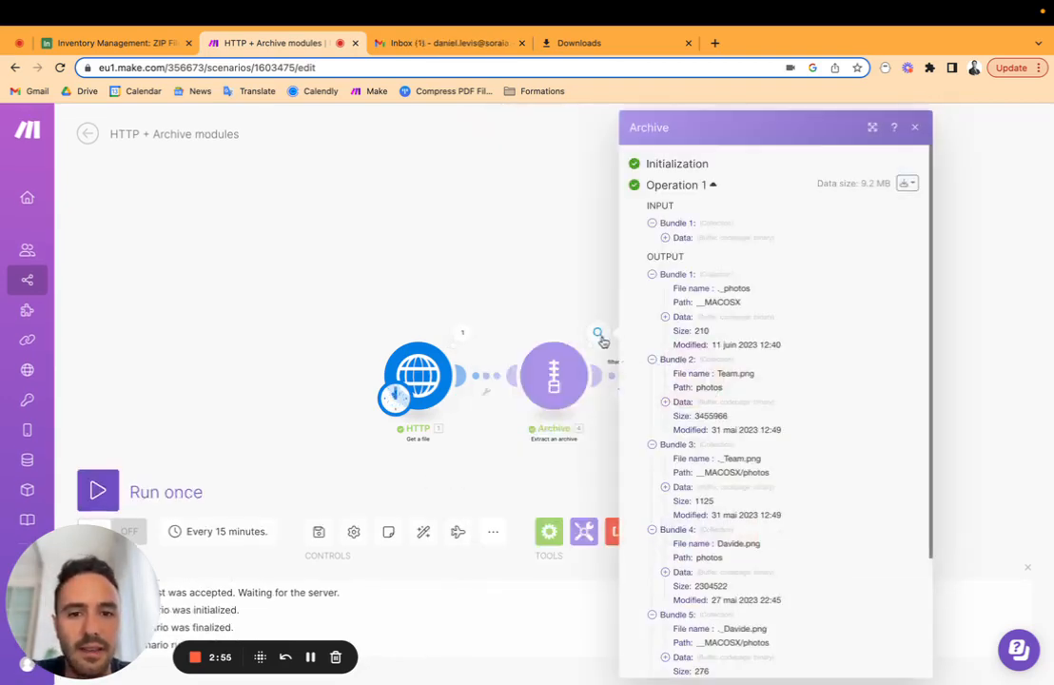
click(666, 238)
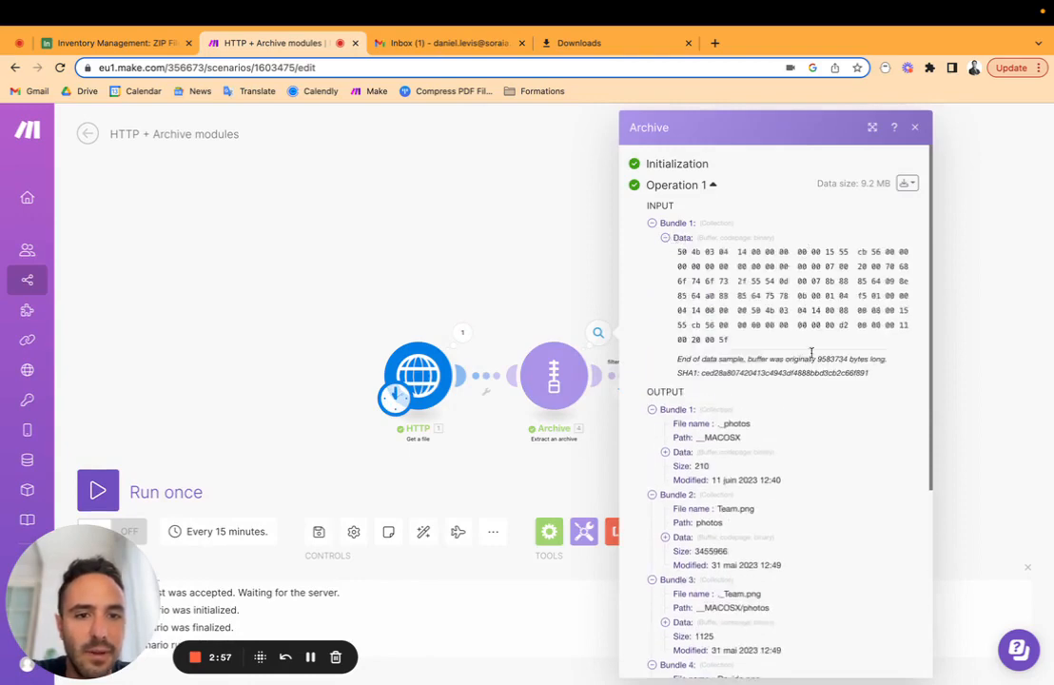
drag(812, 352, 673, 250)
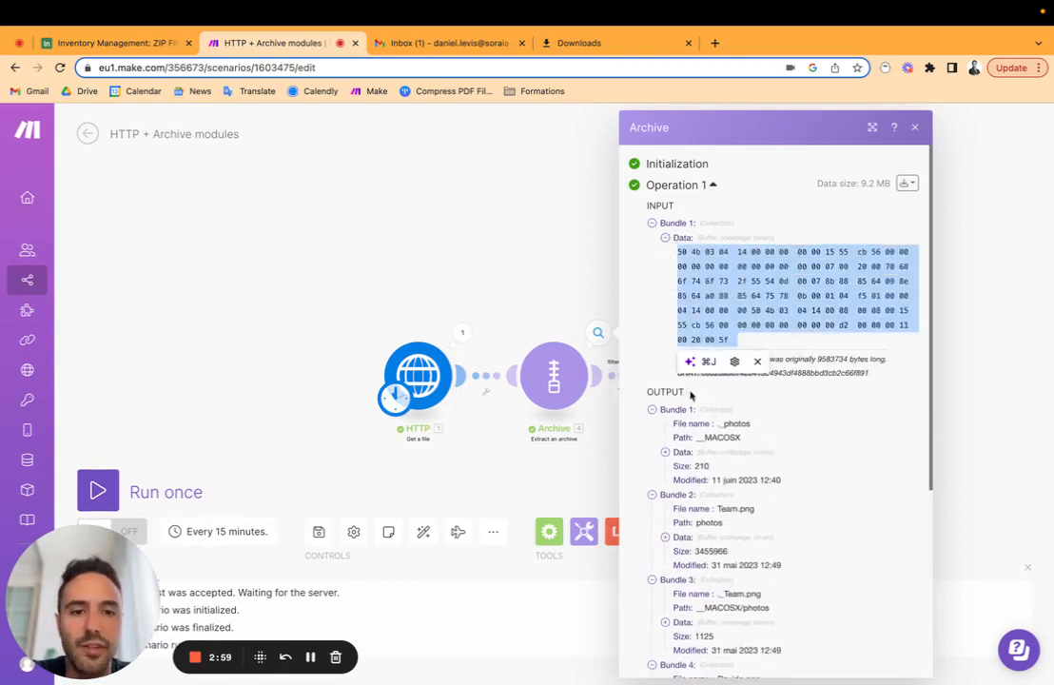
- Collapse output bundles 1 to 5 in the Archive results to get an overview of all extracted bundles
click(653, 410)
click(653, 424)
click(652, 438)
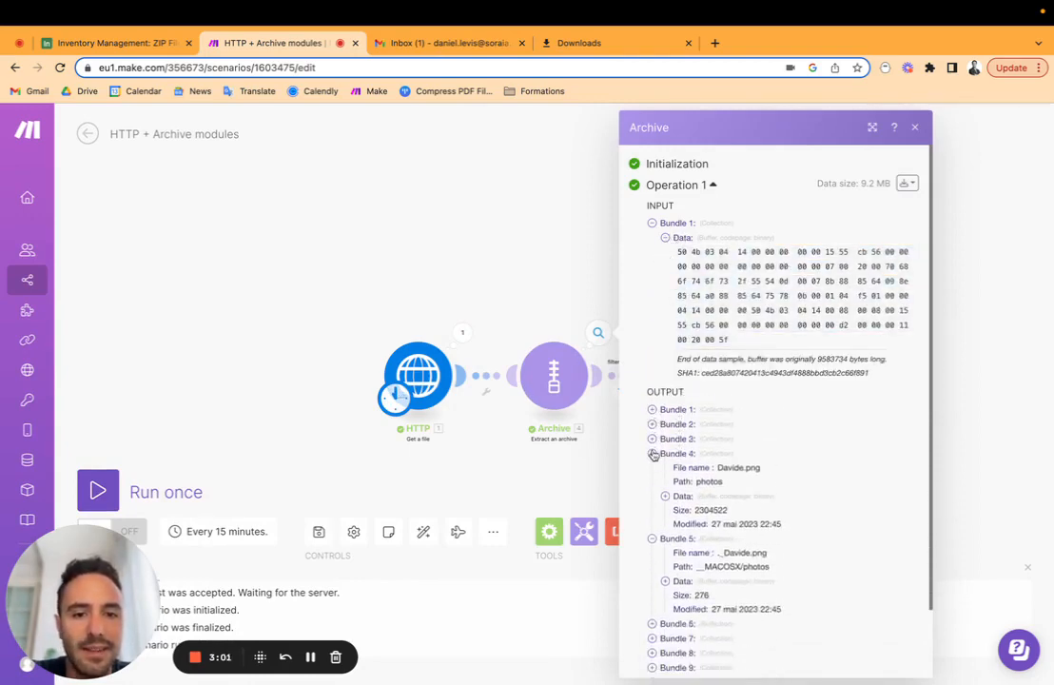
click(652, 454)
click(653, 469)
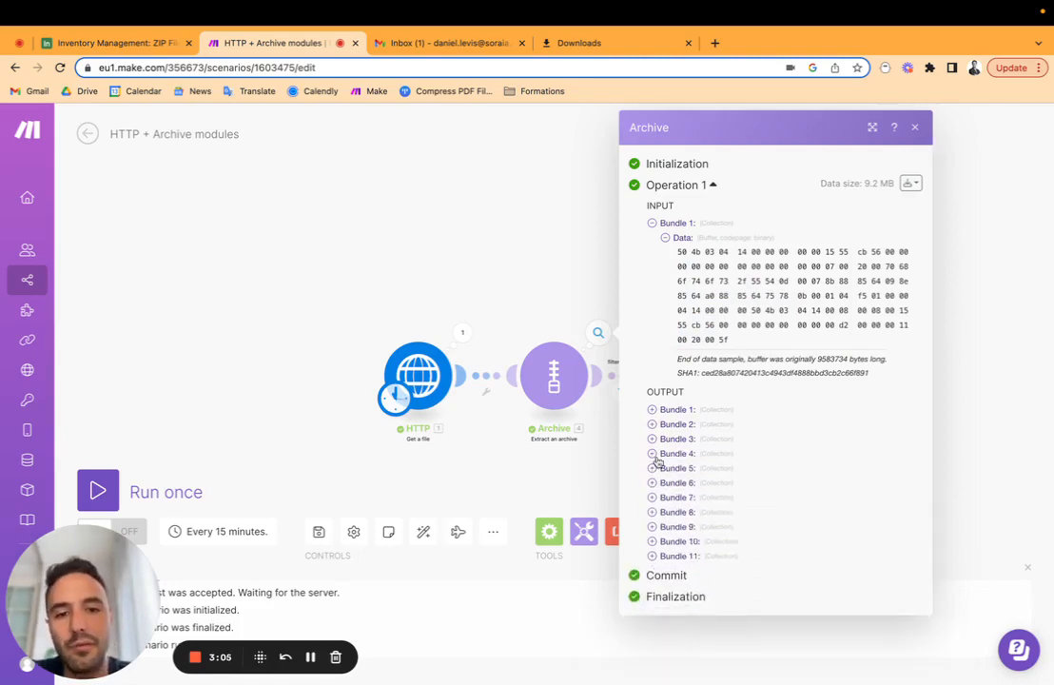
- Expand Archive output bundles 1 and 2 and examine the ._photos file name and the Data buffer of Team.png
click(653, 410)
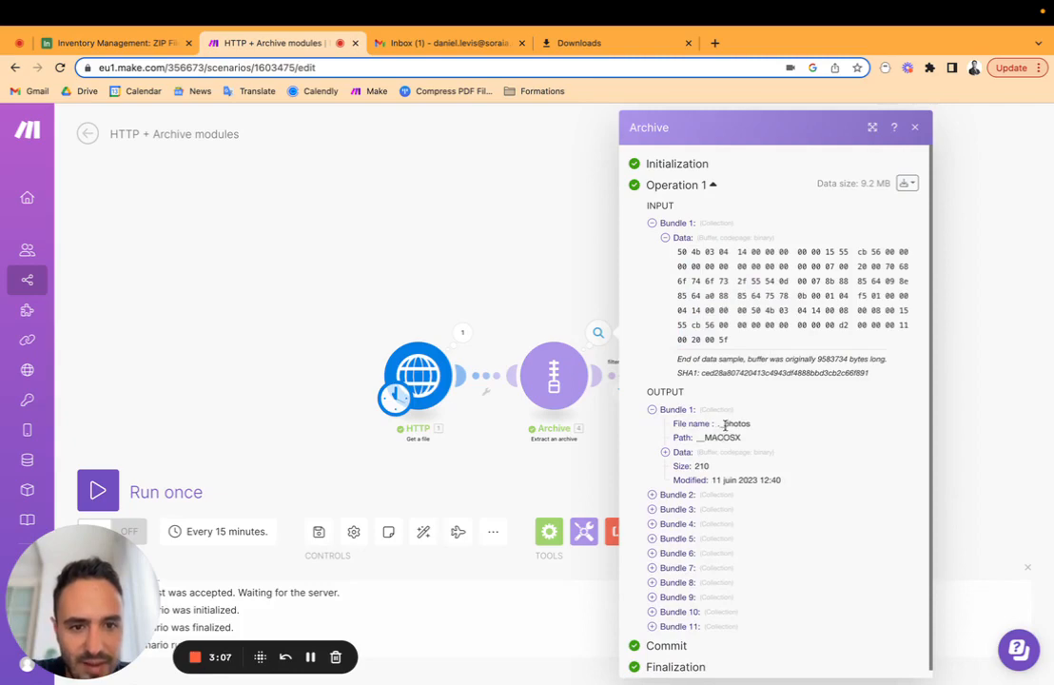
drag(720, 424, 755, 430)
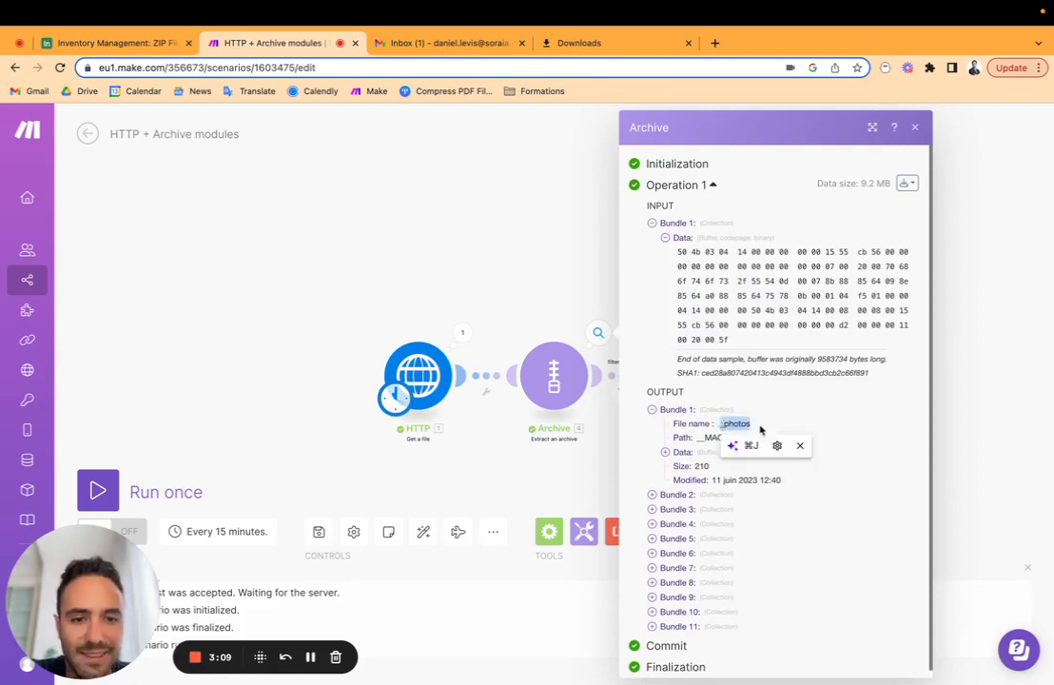
click(652, 496)
scroll(699, 517, down, 2)
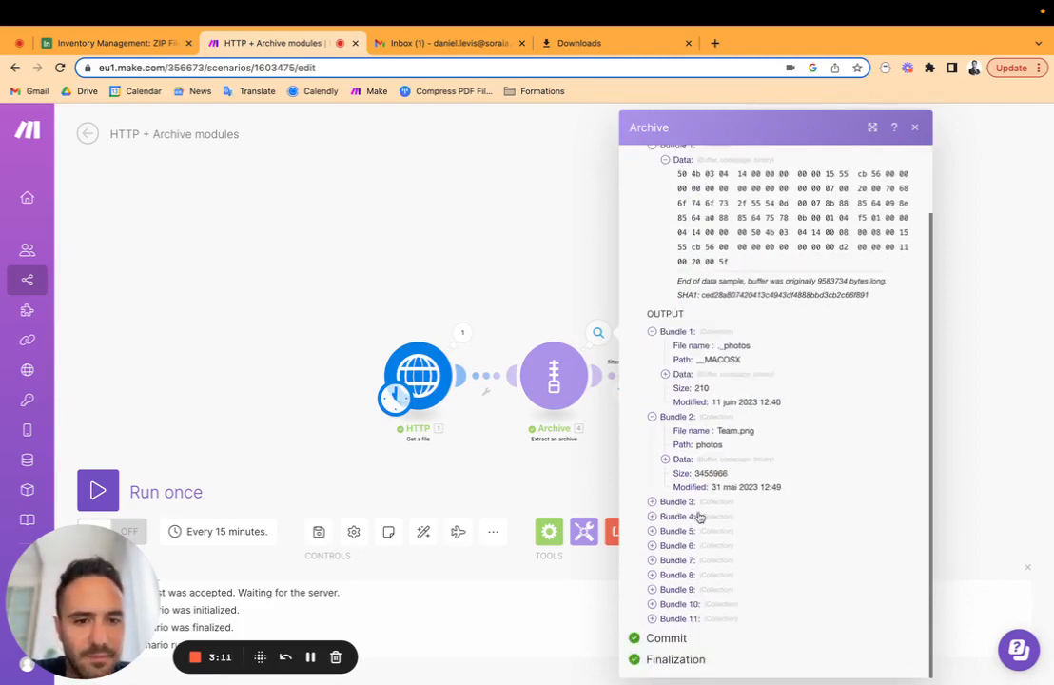
click(666, 459)
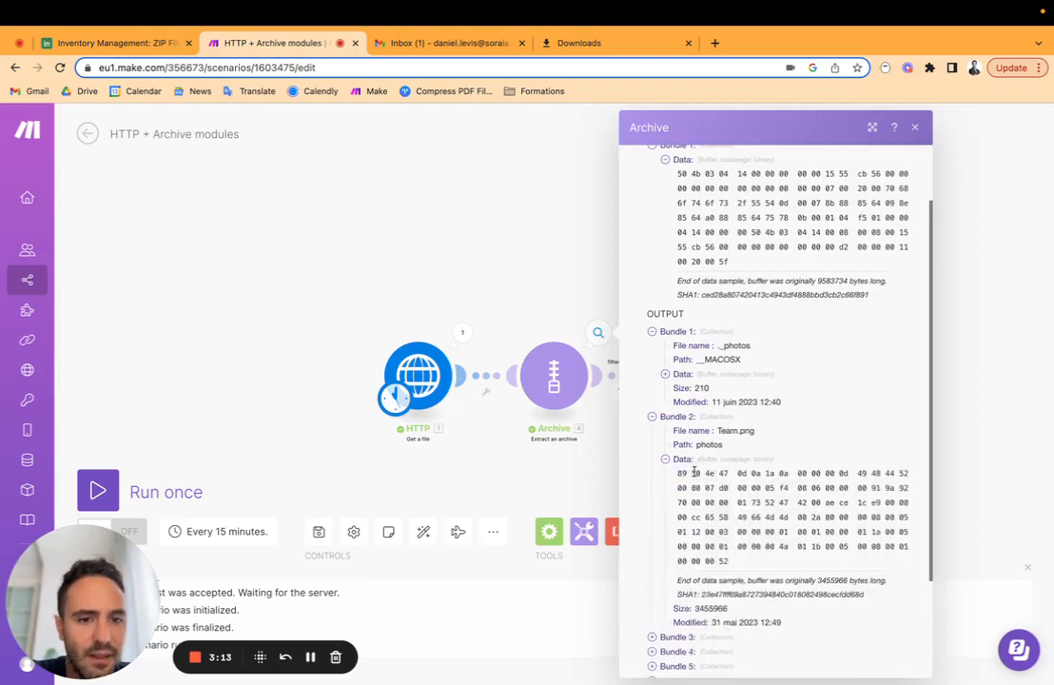
scroll(704, 444, down, 3)
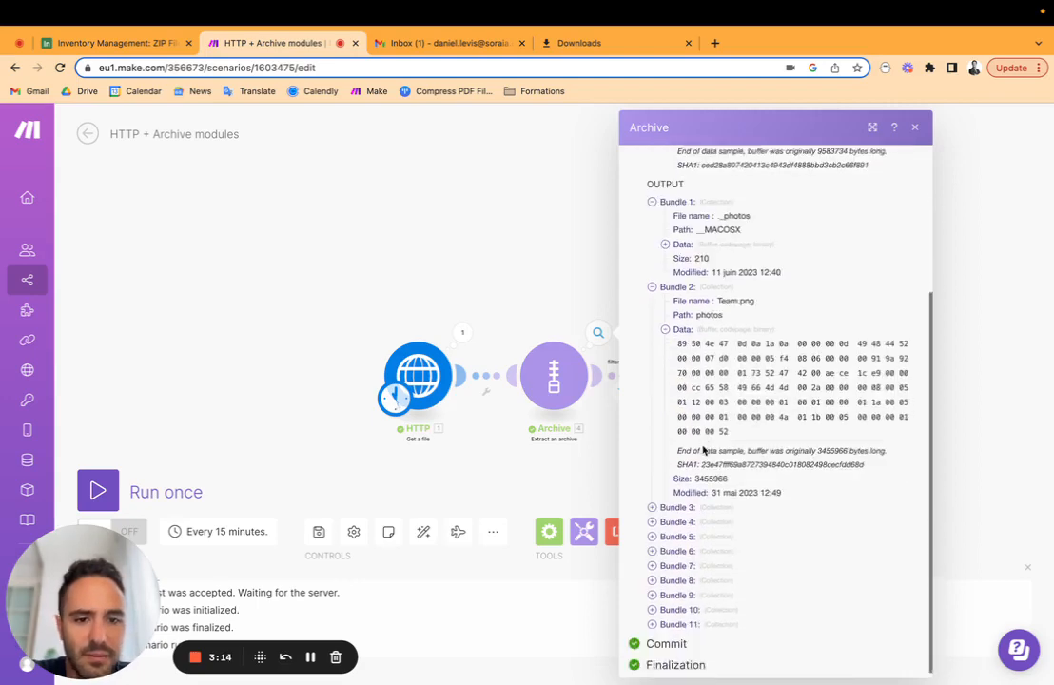
- Expand Archive output bundles 6, 8 and 10 to inspect their files, collapsing bundle 9 after checking it
click(652, 589)
scroll(749, 583, down, 2)
click(652, 604)
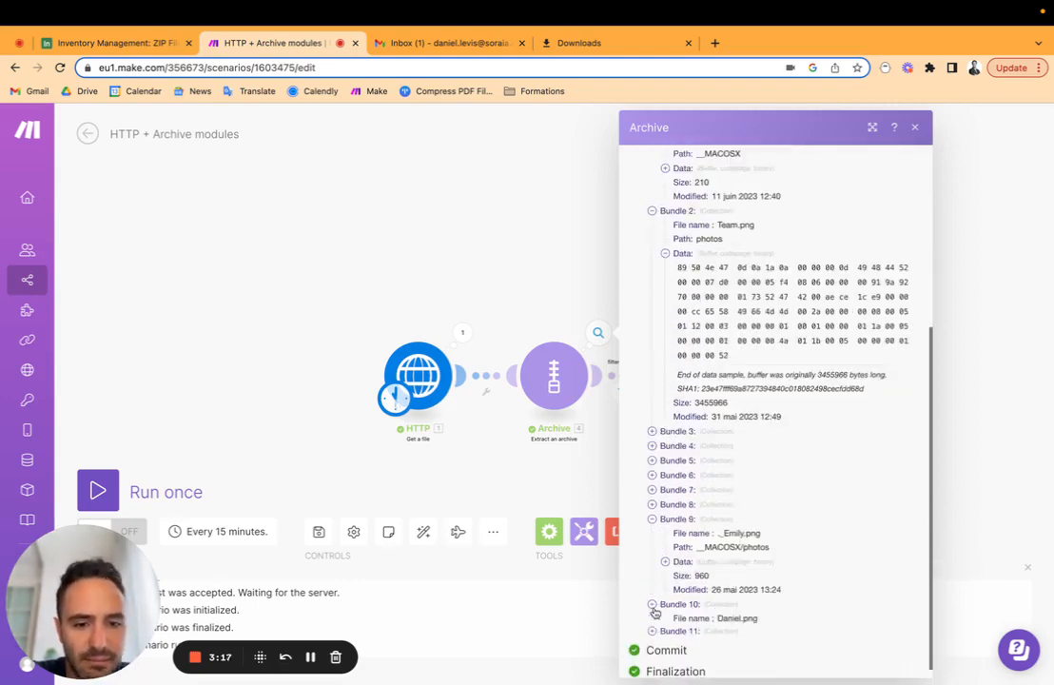
scroll(704, 571, down, 2)
click(653, 450)
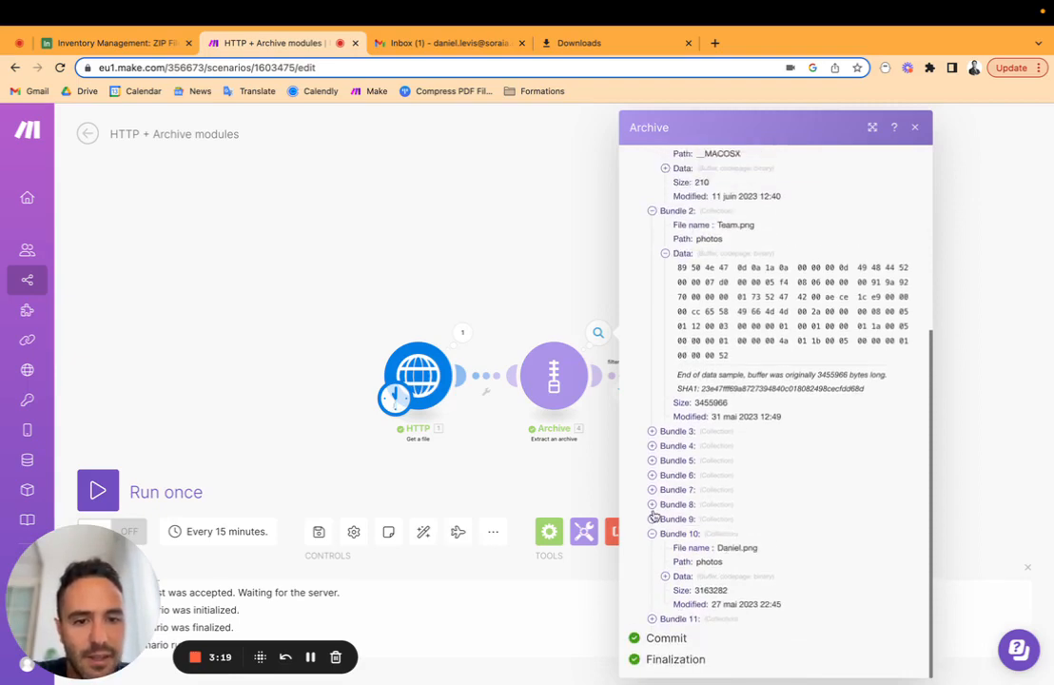
click(652, 504)
click(652, 405)
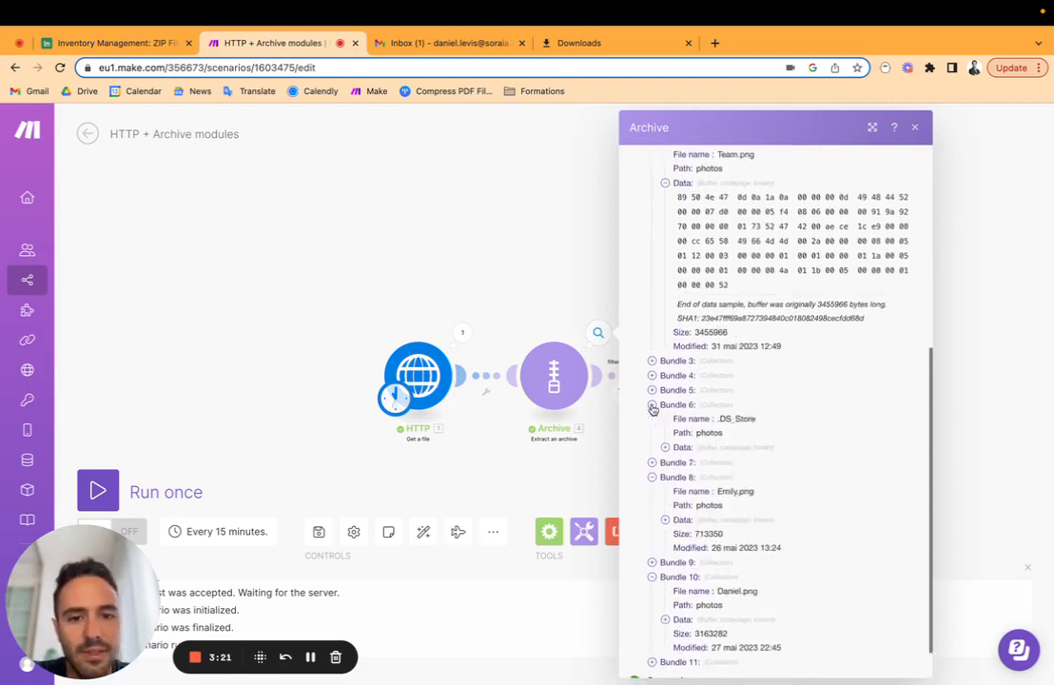
- Highlight the .DS_Store details in output bundle 6 and the image file names in bundles 8 and 10
drag(718, 419, 801, 481)
scroll(790, 475, down, 1)
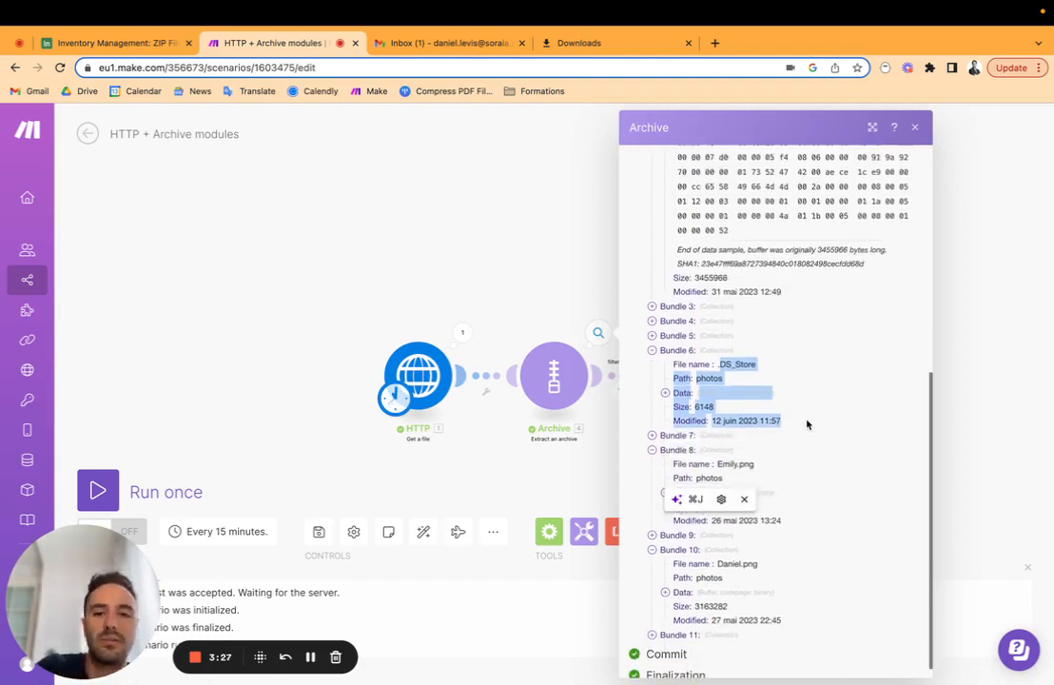
scroll(782, 468, down, 1)
click(766, 461)
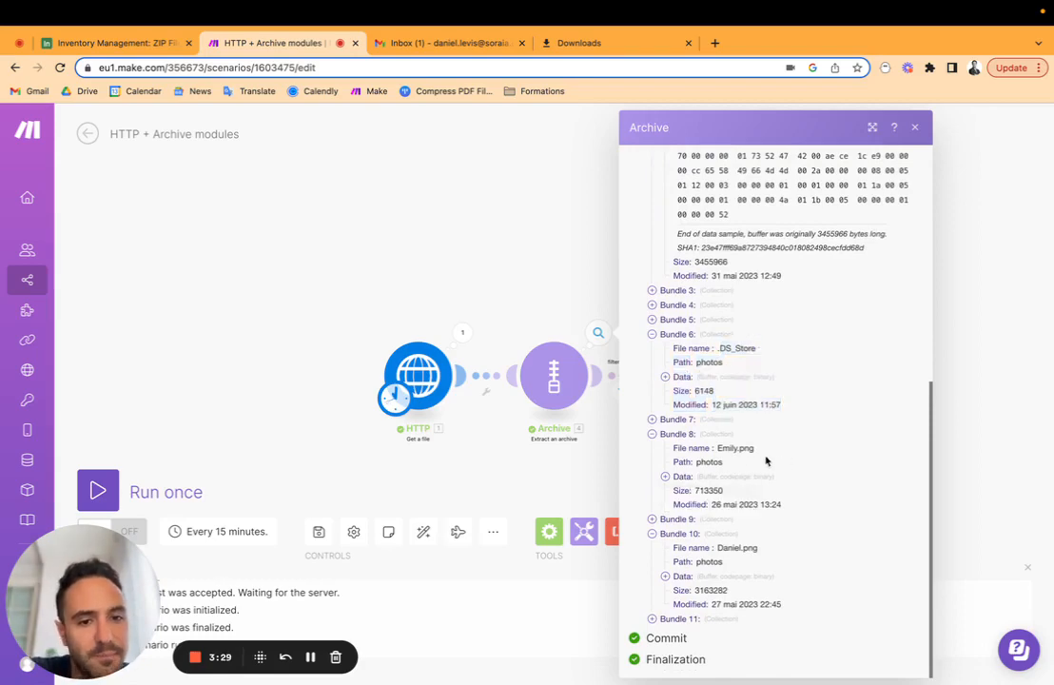
drag(714, 454, 809, 453)
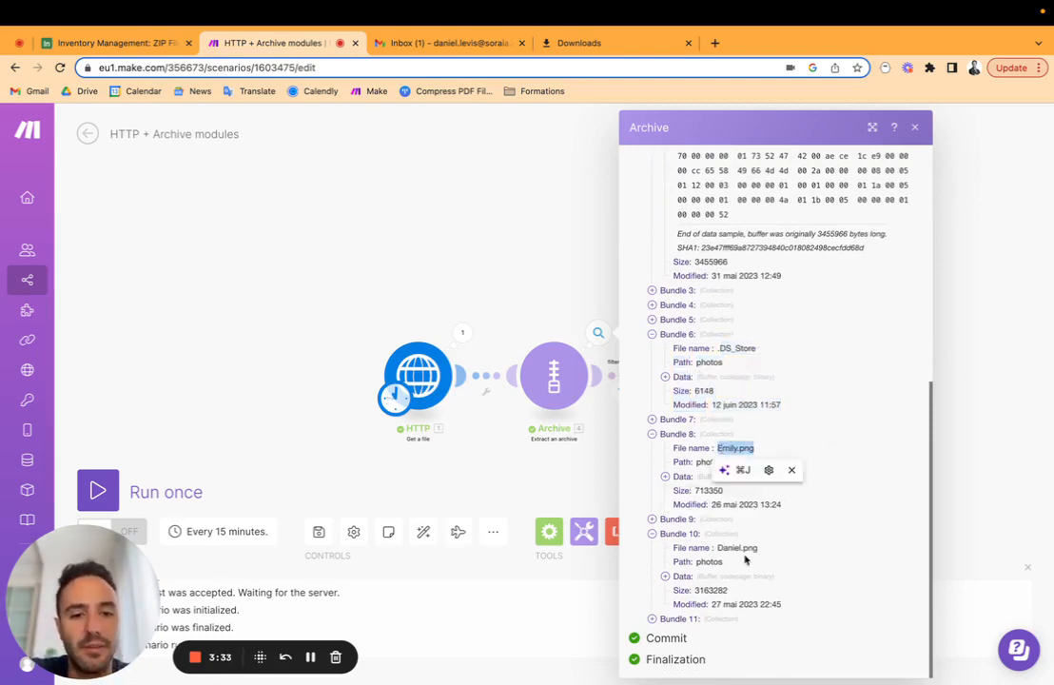
drag(723, 549, 777, 552)
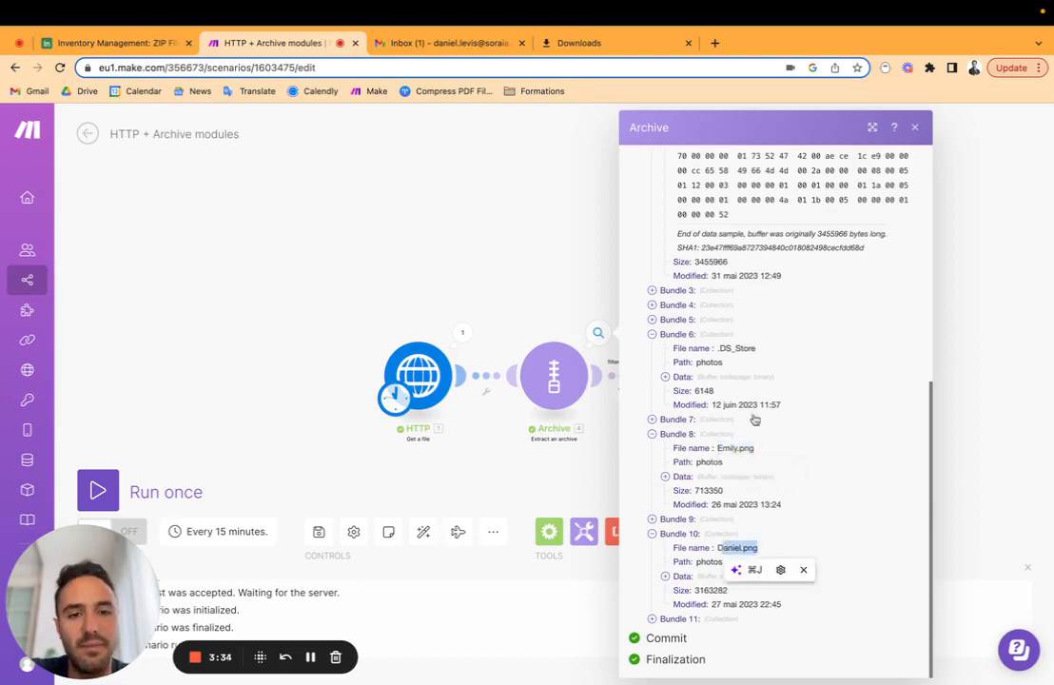
- Expand Archive output bundles 3, 4 and 5 and examine their files, highlighting the image file name in bundle 4
click(653, 319)
click(653, 304)
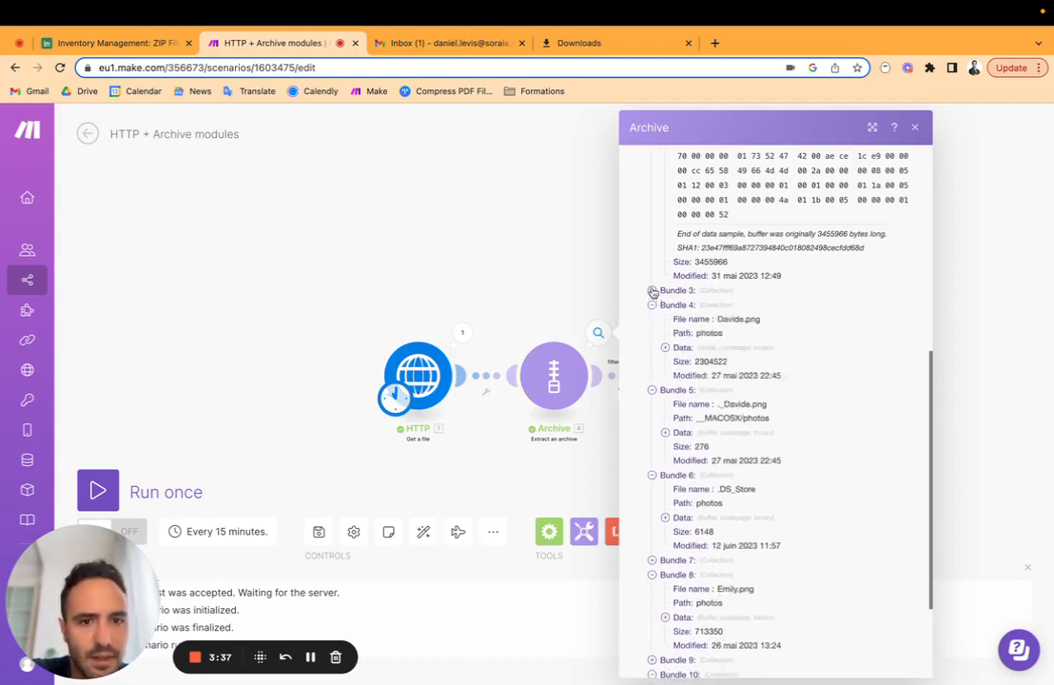
drag(721, 319, 768, 323)
click(653, 291)
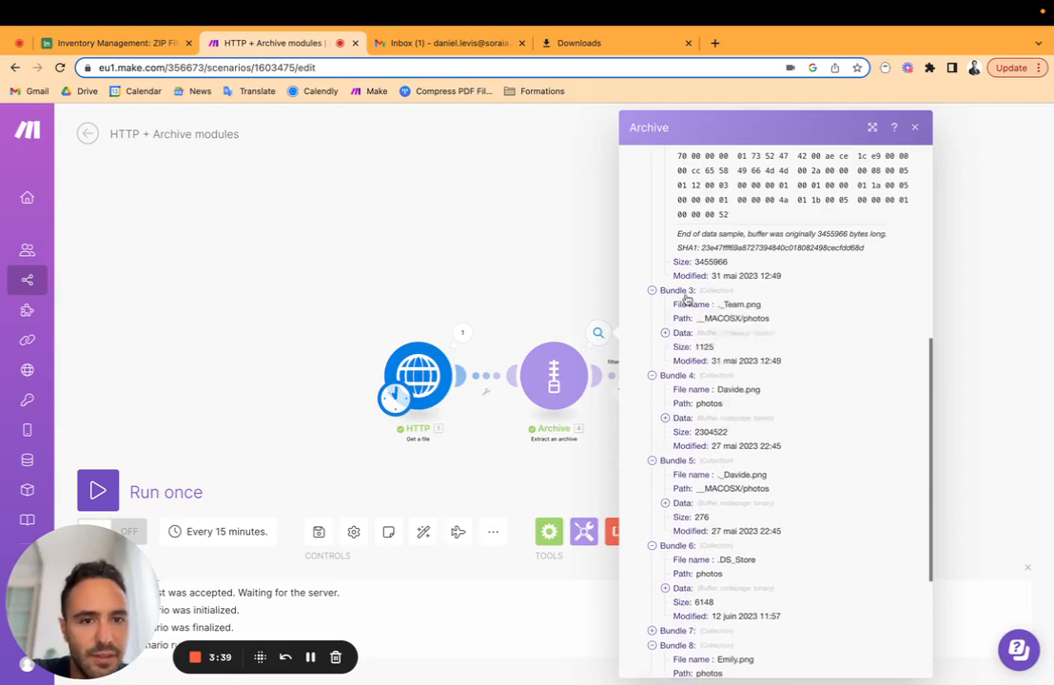
scroll(686, 296, up, 5)
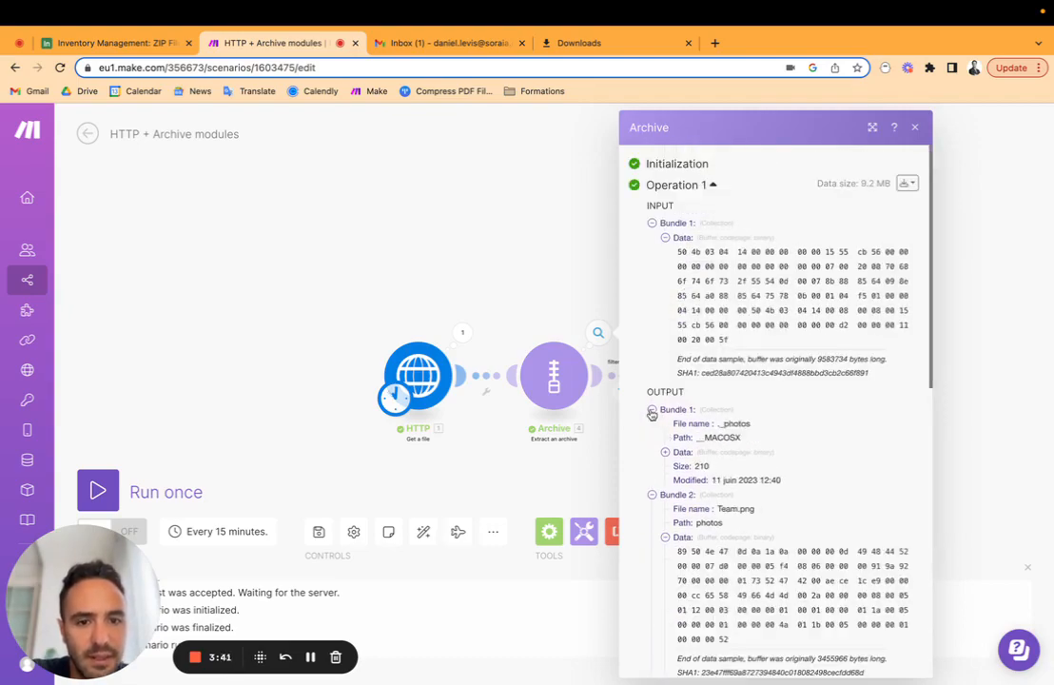
- Highlight the Team.png file name, review the remaining Archive output bundles, and check which bundle passes the image filter
drag(714, 511, 762, 506)
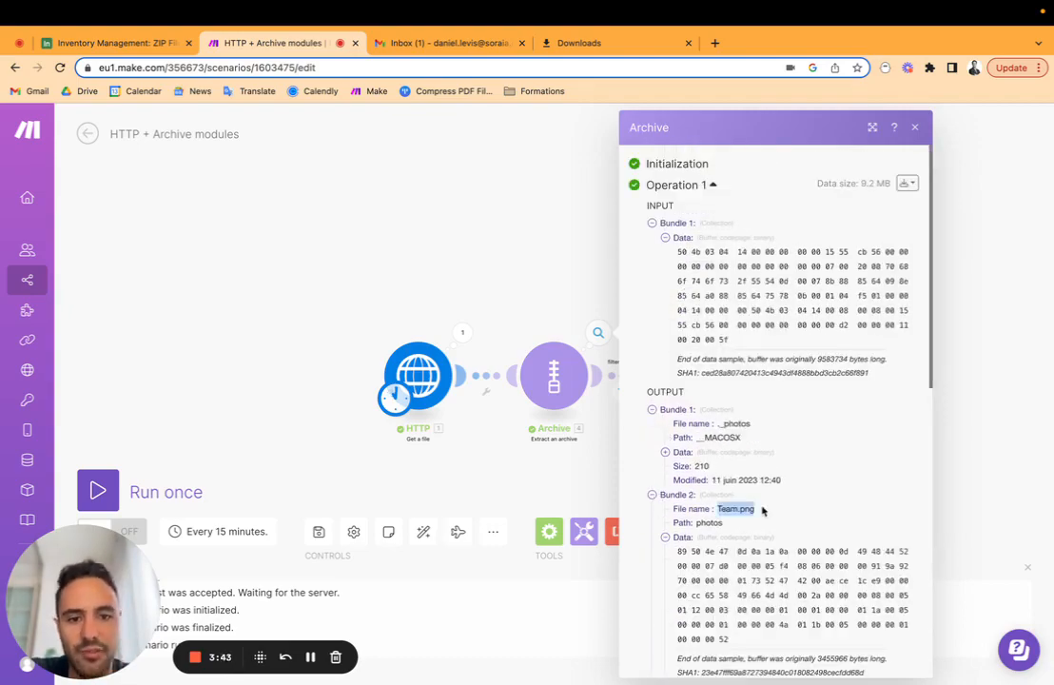
scroll(762, 506, down, 10)
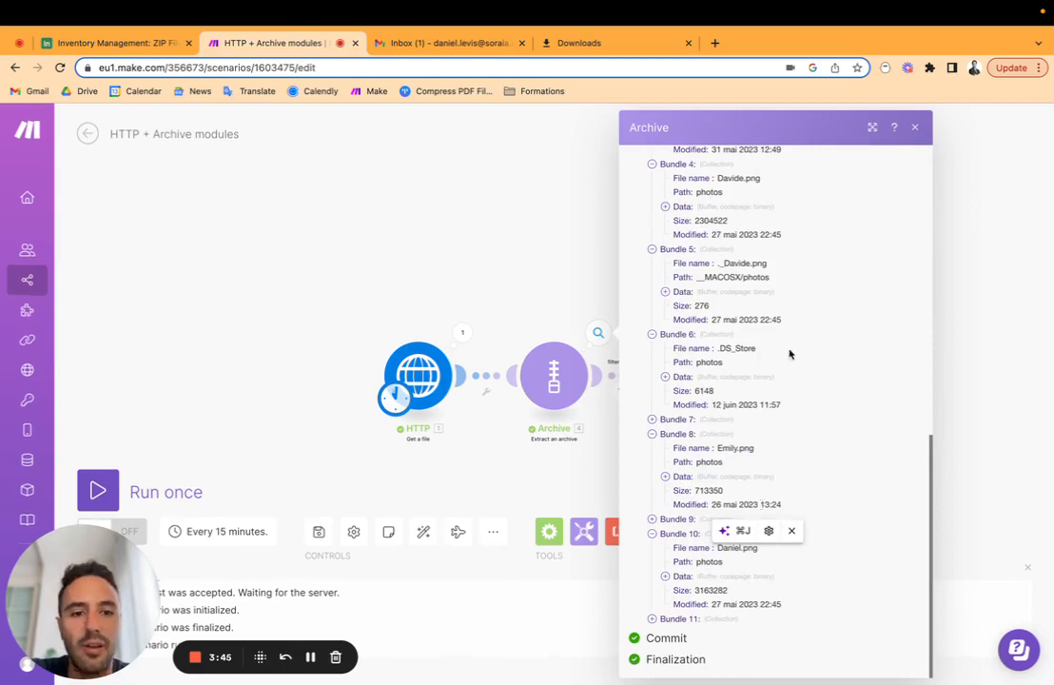
click(583, 481)
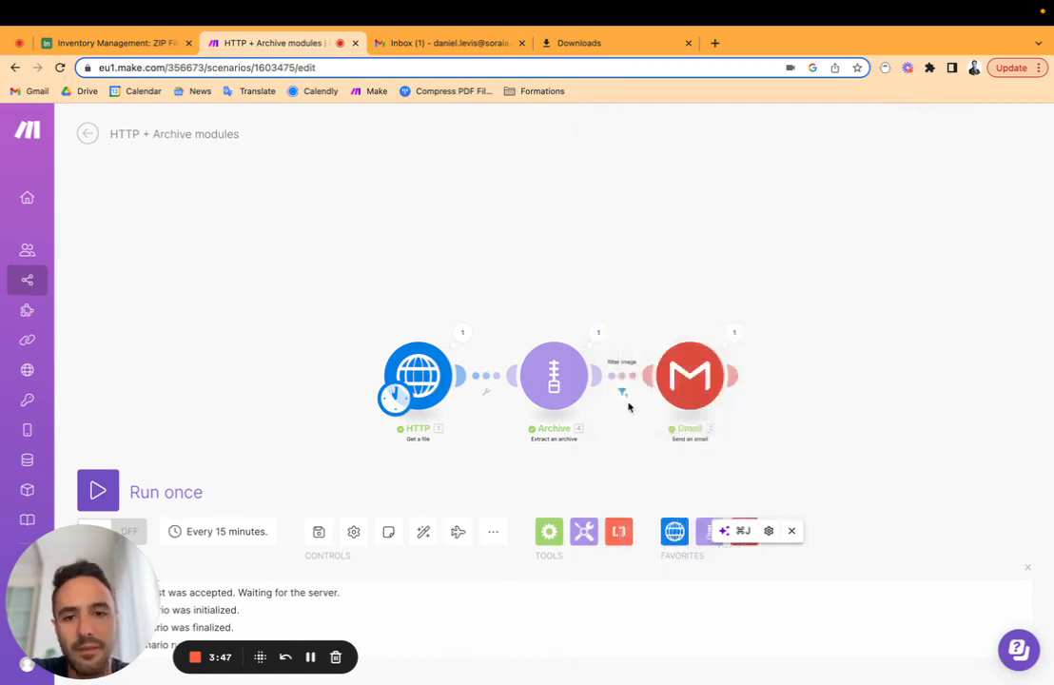
click(619, 394)
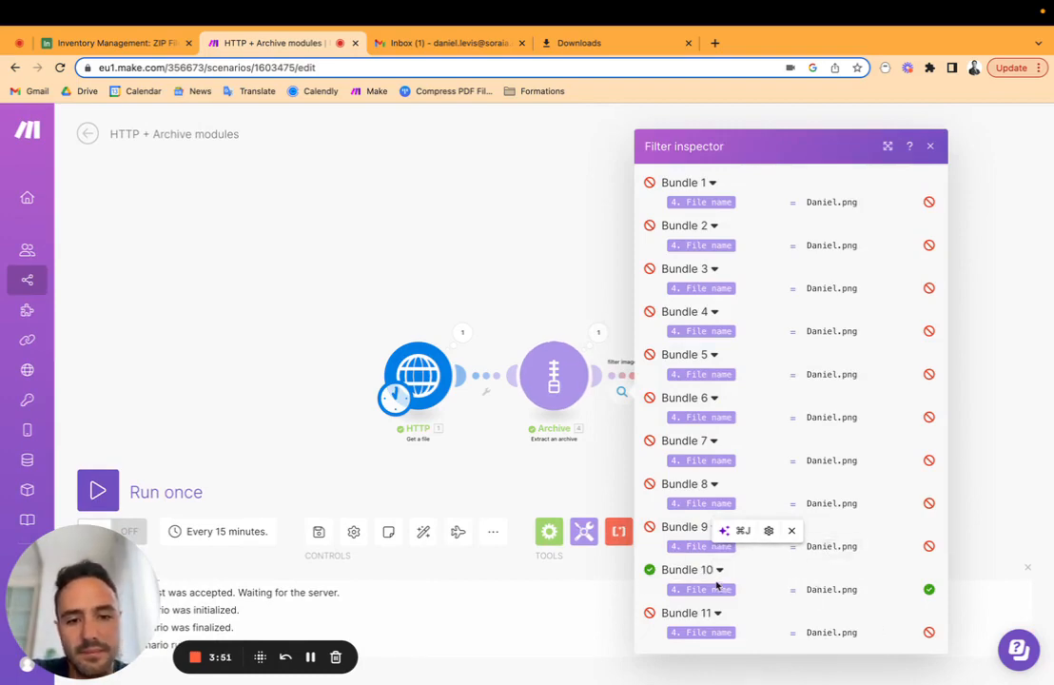
click(583, 461)
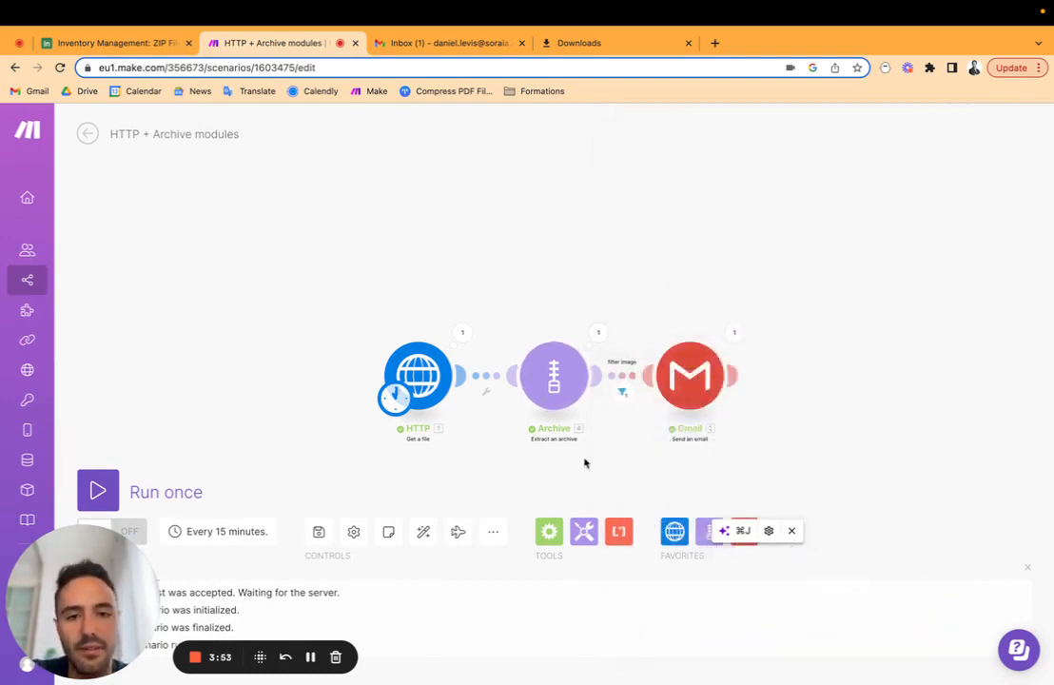
- Inspect the Gmail module's execution input and expand the first attachment's details
click(734, 331)
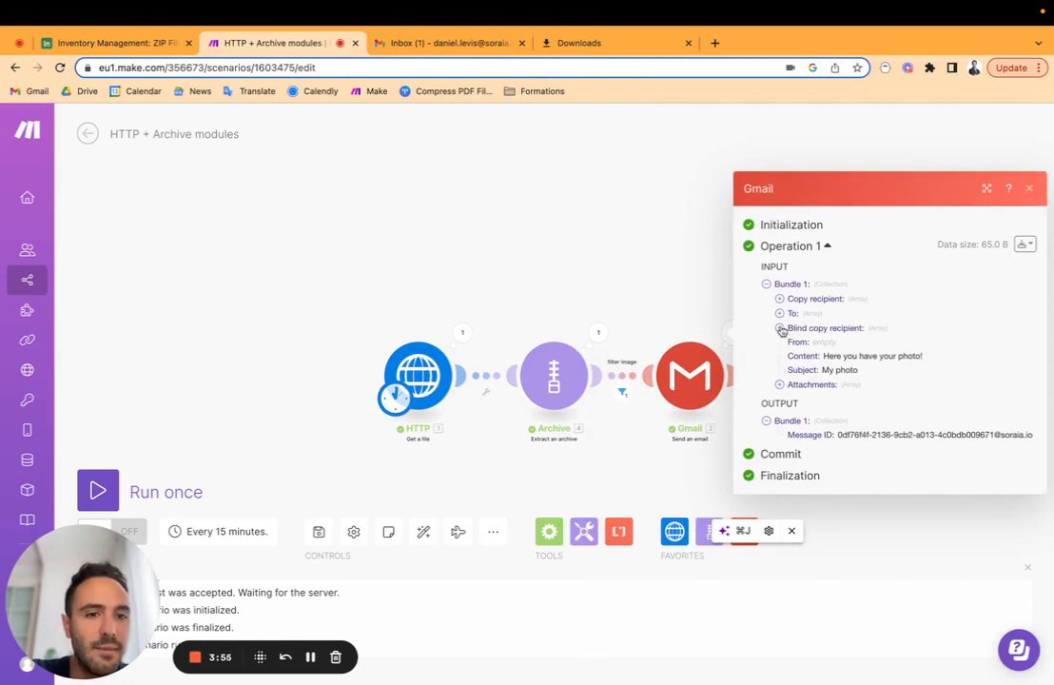
click(780, 384)
click(794, 398)
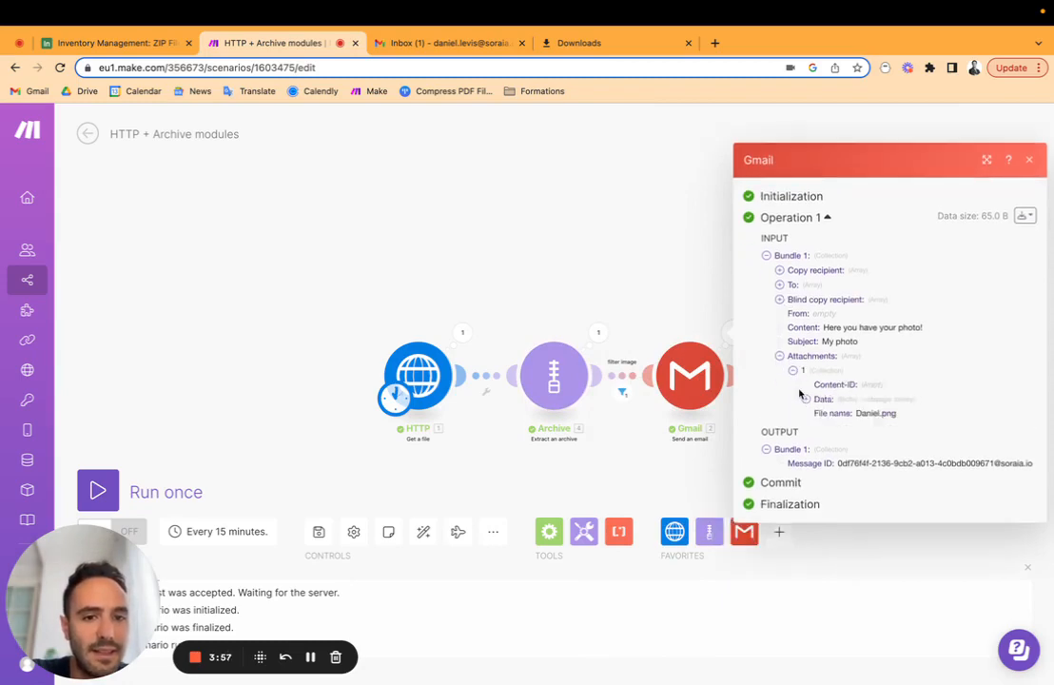
- Review the Gmail module's recipient, subject, content and Archive attachment settings, highlighting the text fields, and close the settings with OK
click(709, 357)
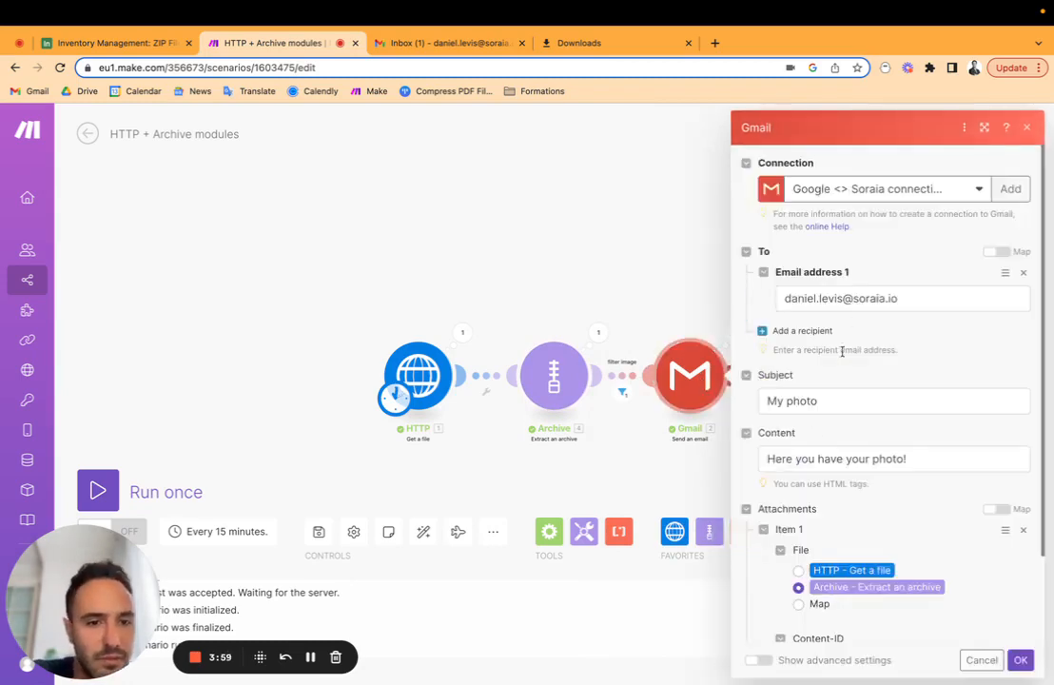
scroll(835, 346, down, 2)
drag(920, 237, 778, 236)
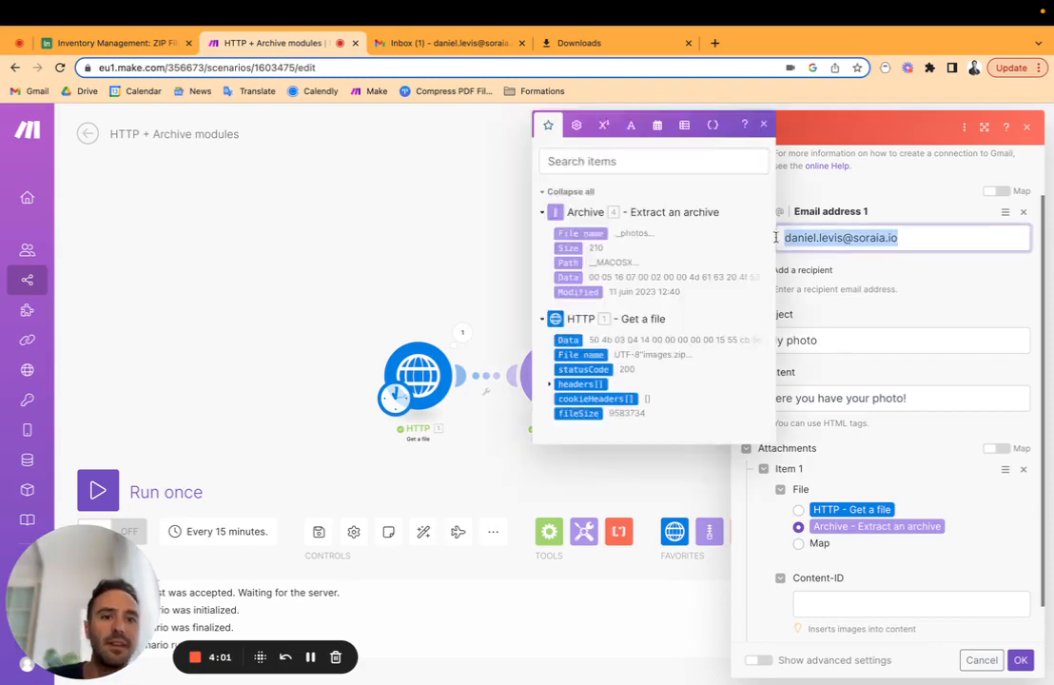
click(925, 291)
drag(845, 342, 732, 343)
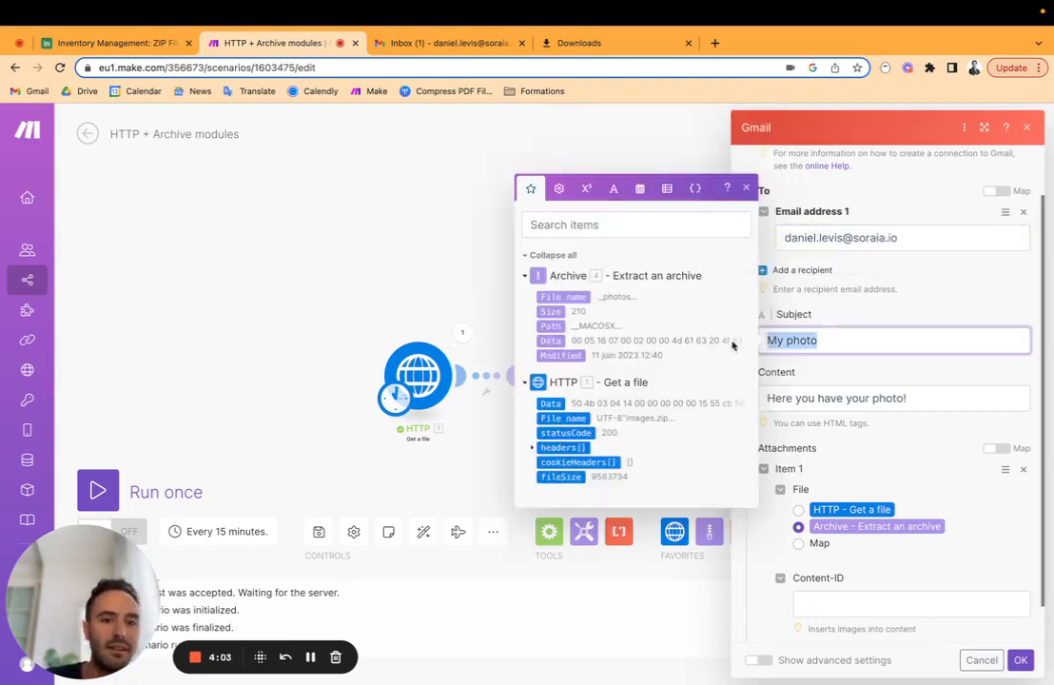
drag(824, 398, 891, 438)
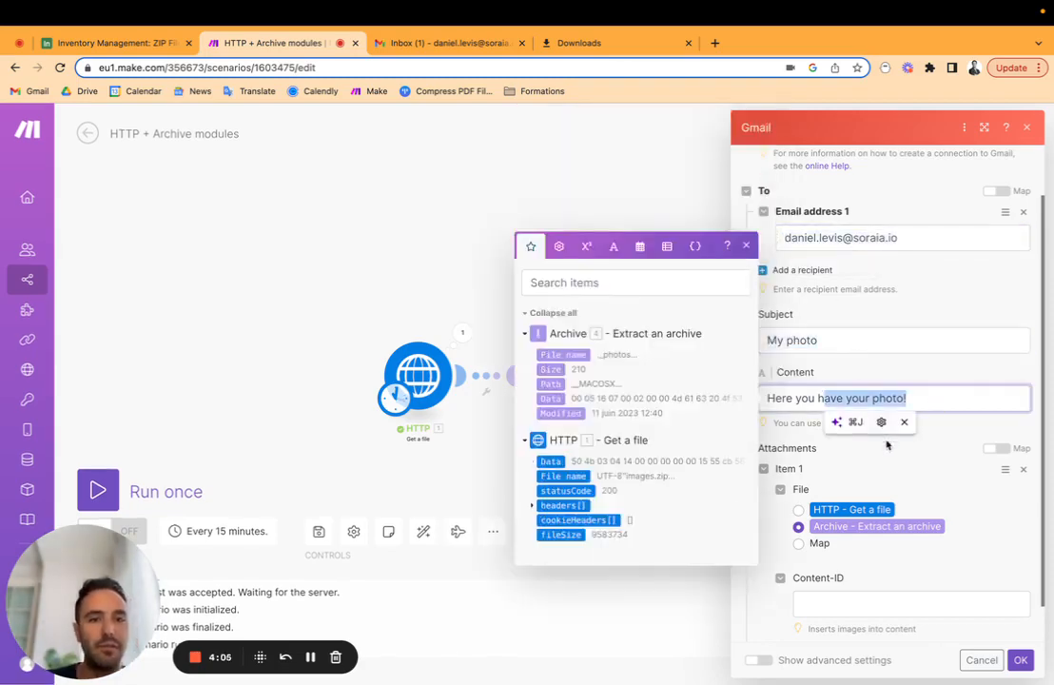
click(877, 461)
scroll(856, 476, down, 1)
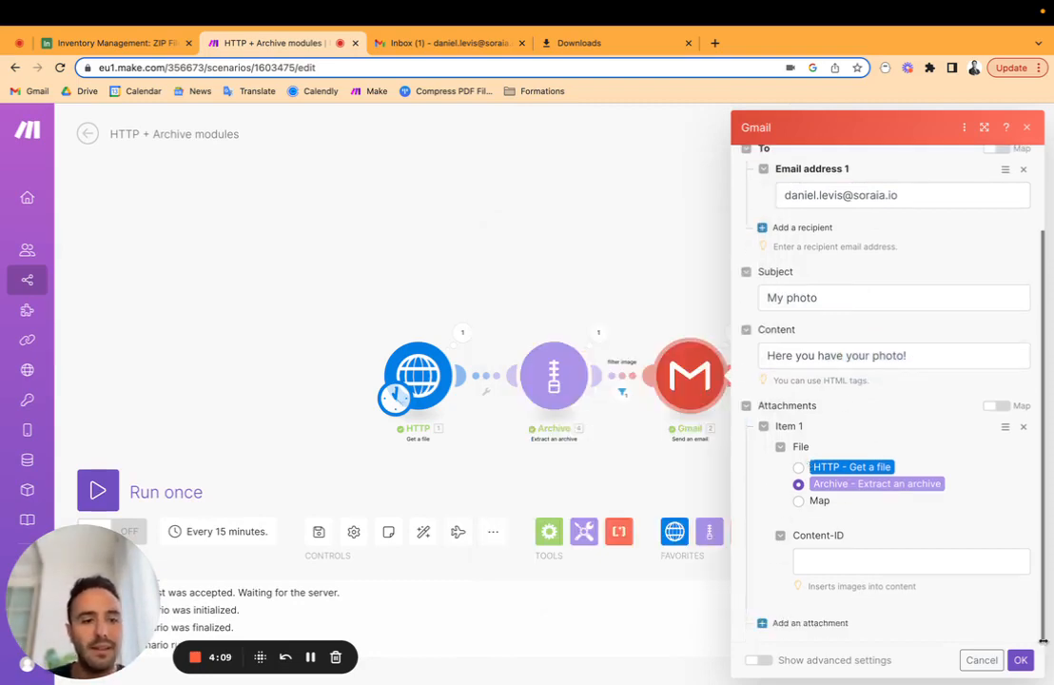
click(1021, 659)
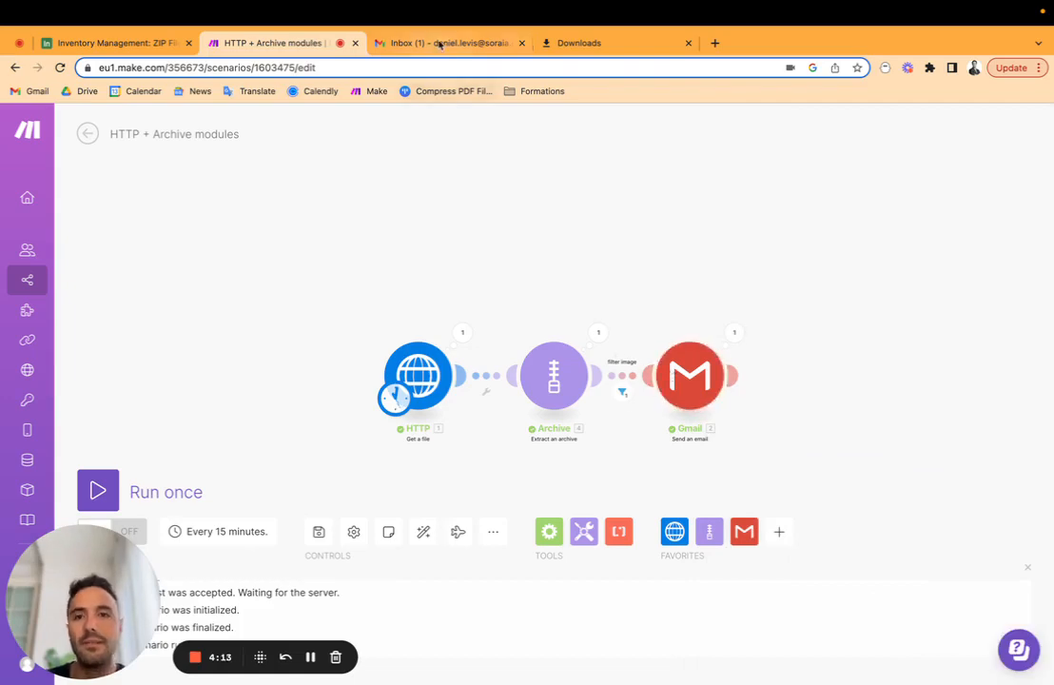
- Switch to the Gmail inbox, open the newest "My photo" email and preview its image attachment
click(435, 43)
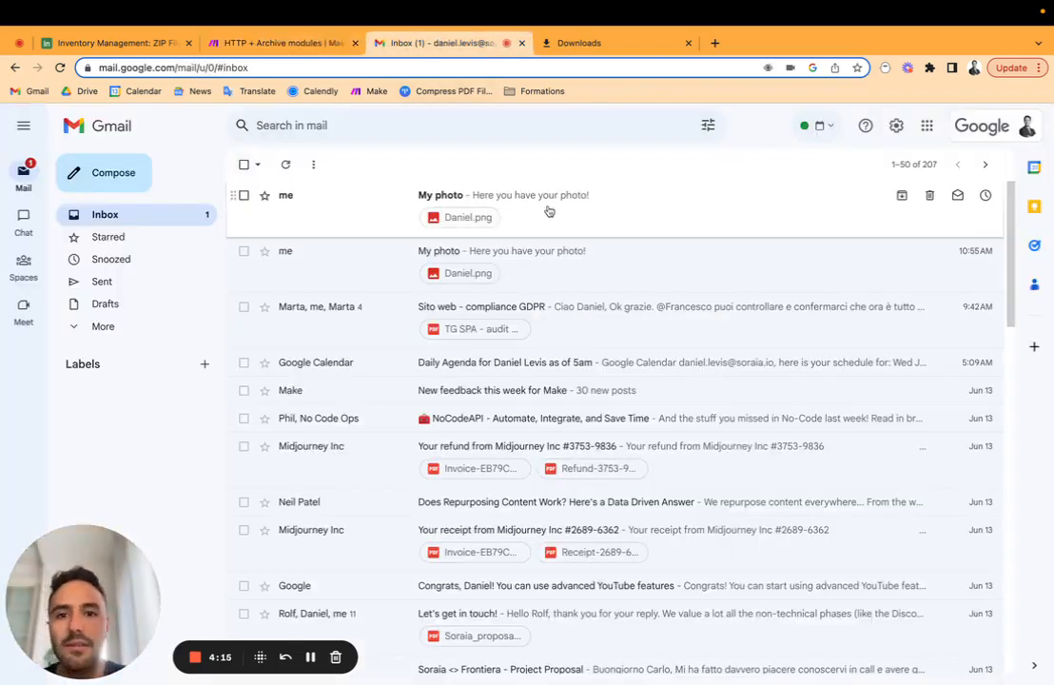
click(359, 209)
click(374, 353)
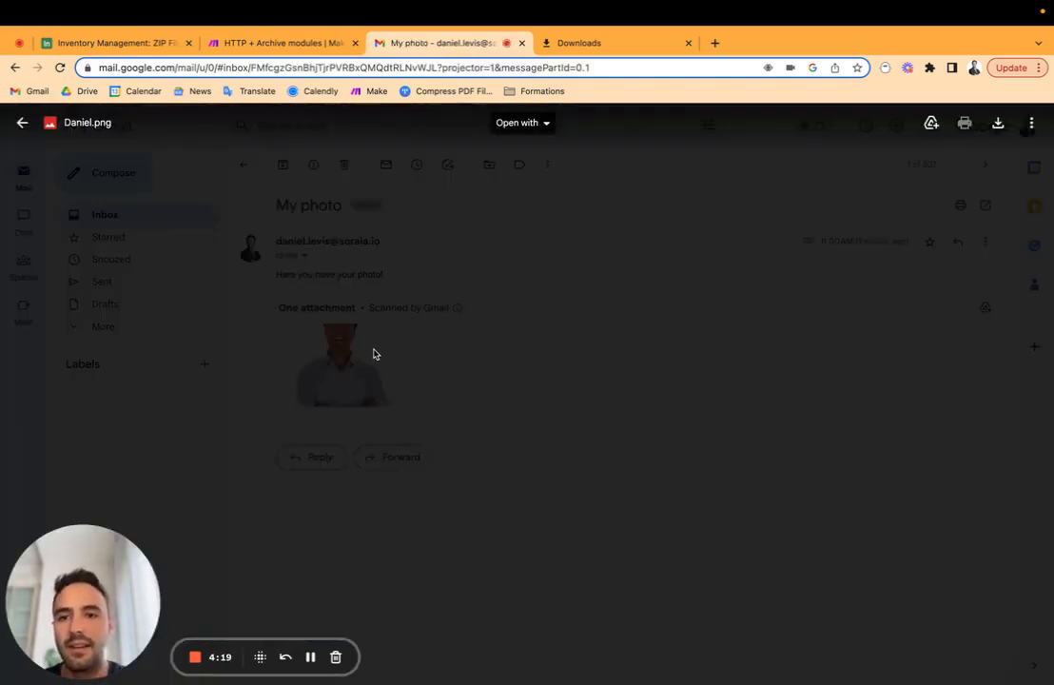